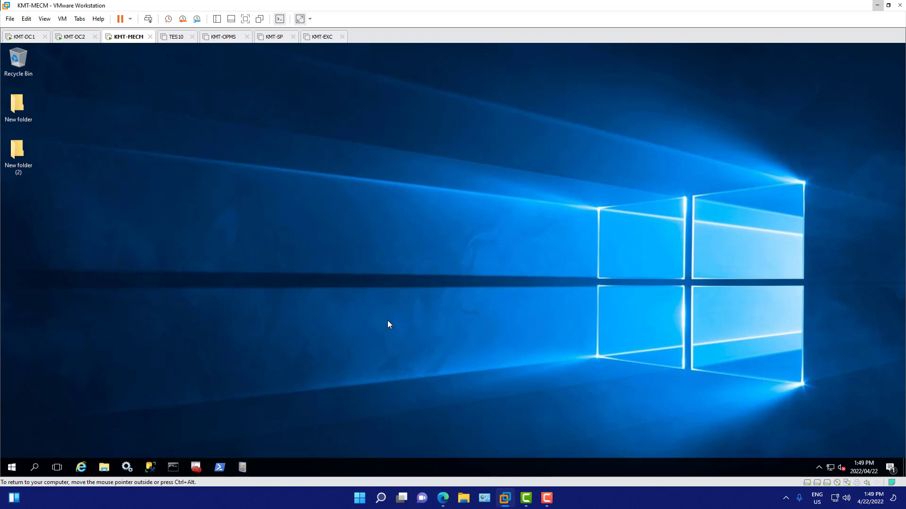
Step: Open SQL Server Configuration Manager and check the state of the SQL Server services, including SQL Server (MSSQLSERVER), with their full names readable
left_click(200, 471)
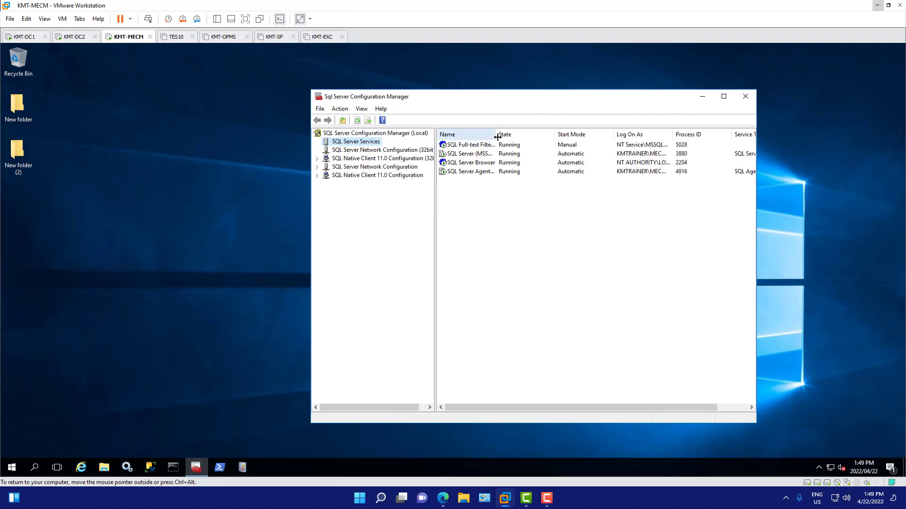
left_click_drag(554, 135, 568, 137)
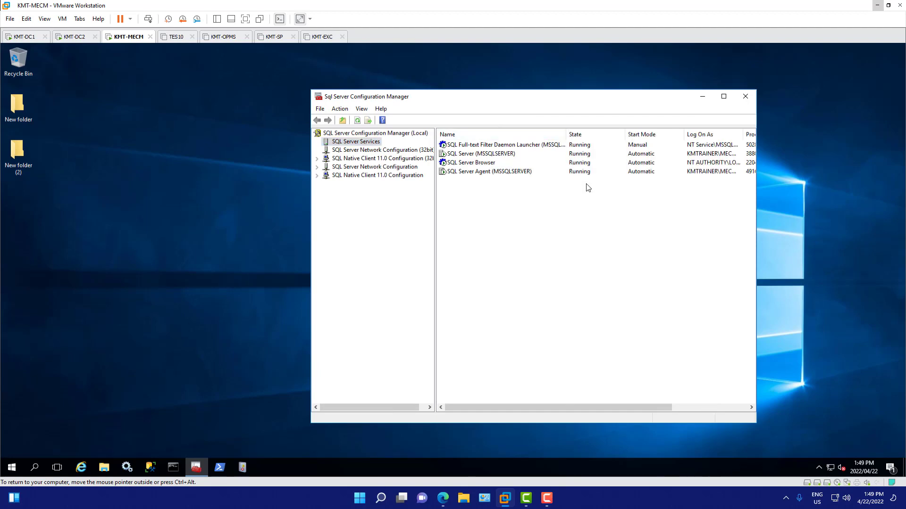
left_click(492, 148)
left_click(493, 159)
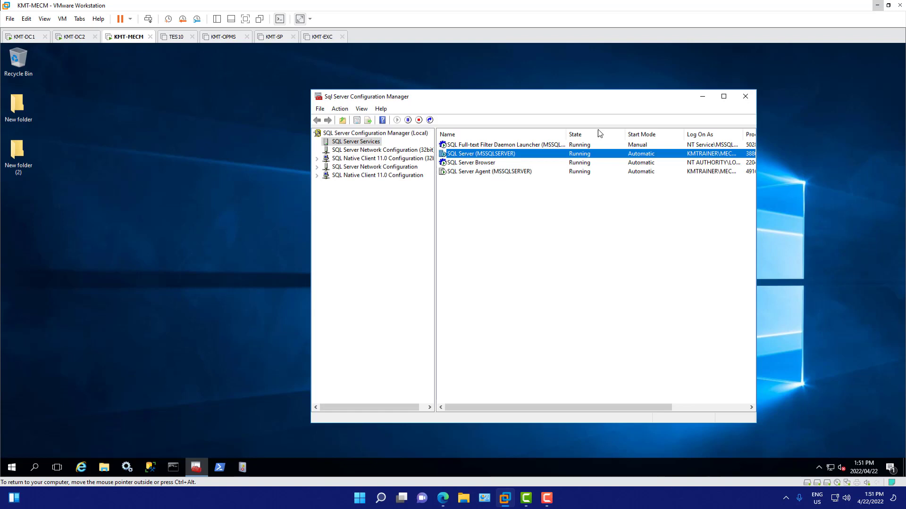
left_click_drag(606, 100, 648, 100)
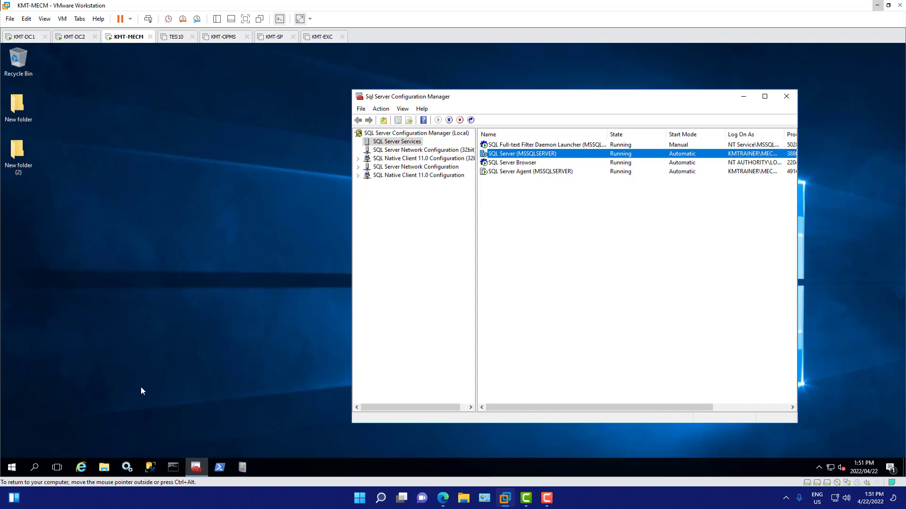
Step: Open the Windows Services console, sort the services by name in descending order, and find SQL Server (MSSQLSERVER) to check its status
left_click(128, 468)
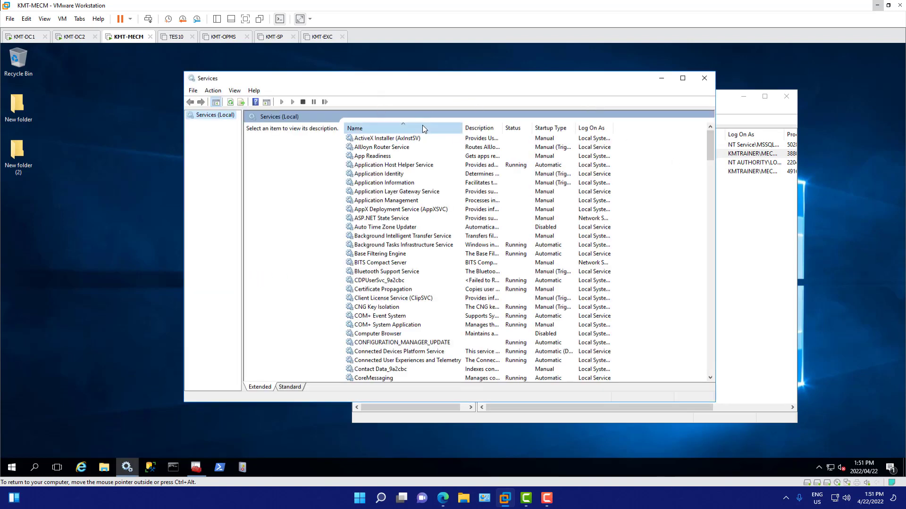
left_click(398, 126)
left_click_drag(710, 156, 715, 227)
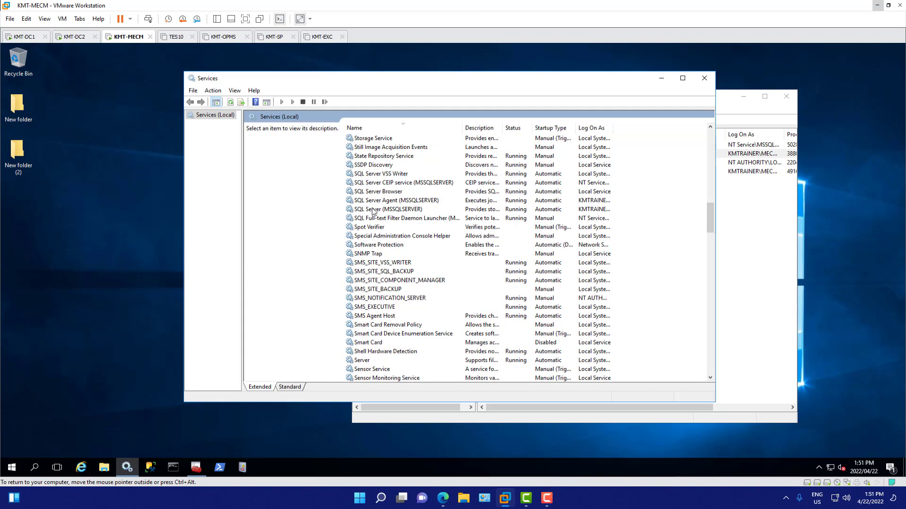
left_click(387, 210)
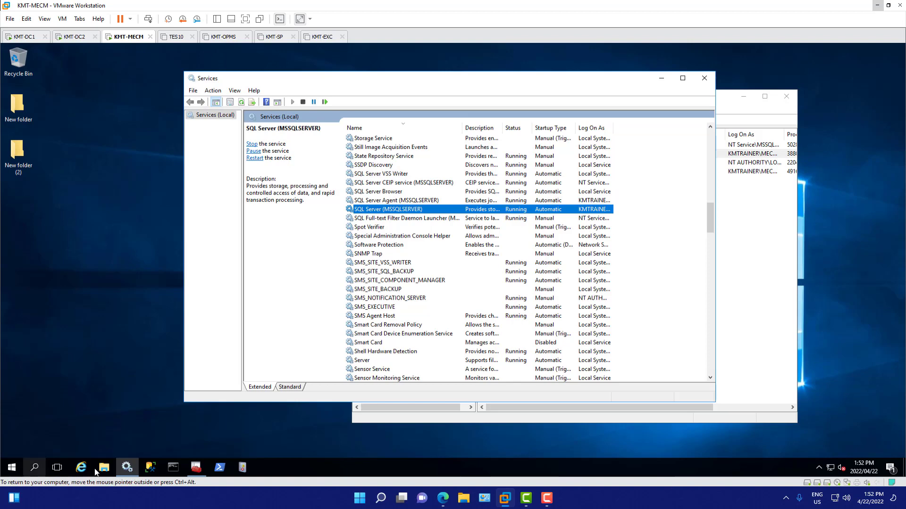
Step: Launch the Configuration Manager Console as administrator
left_click(12, 467)
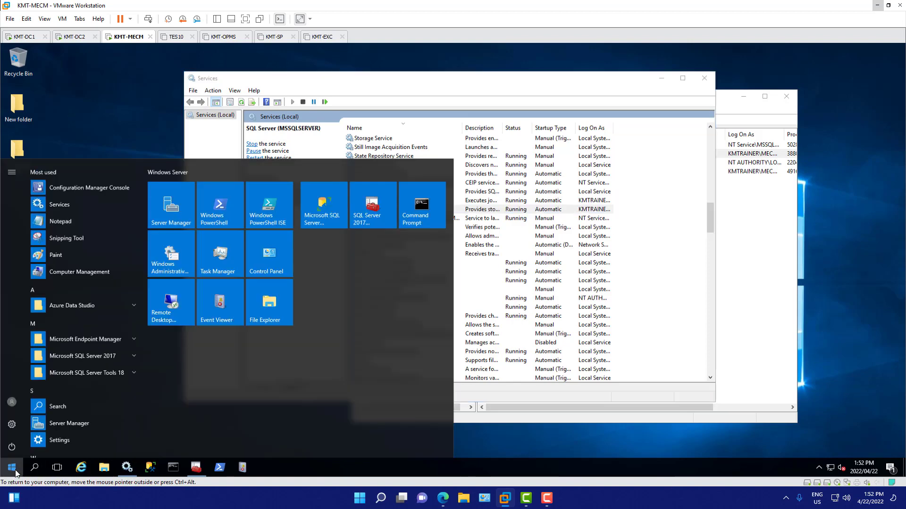
right_click(93, 187)
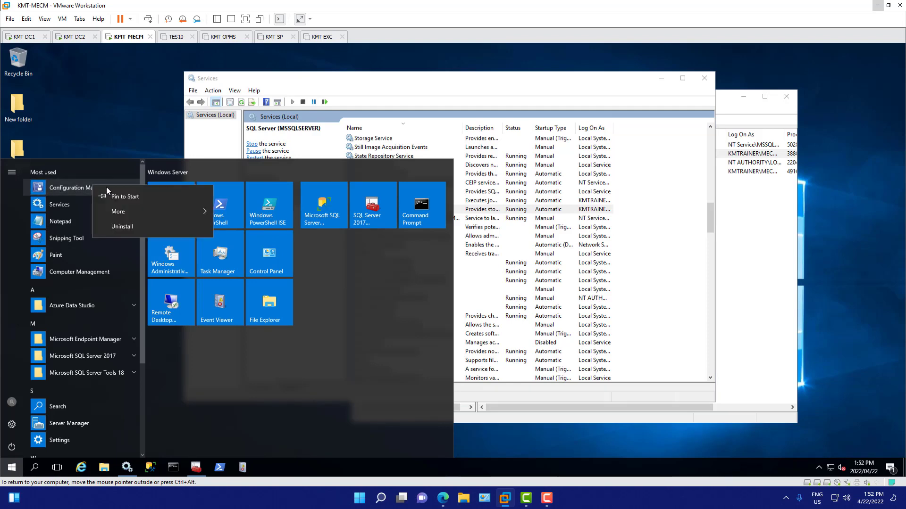
mouse_move(174, 214)
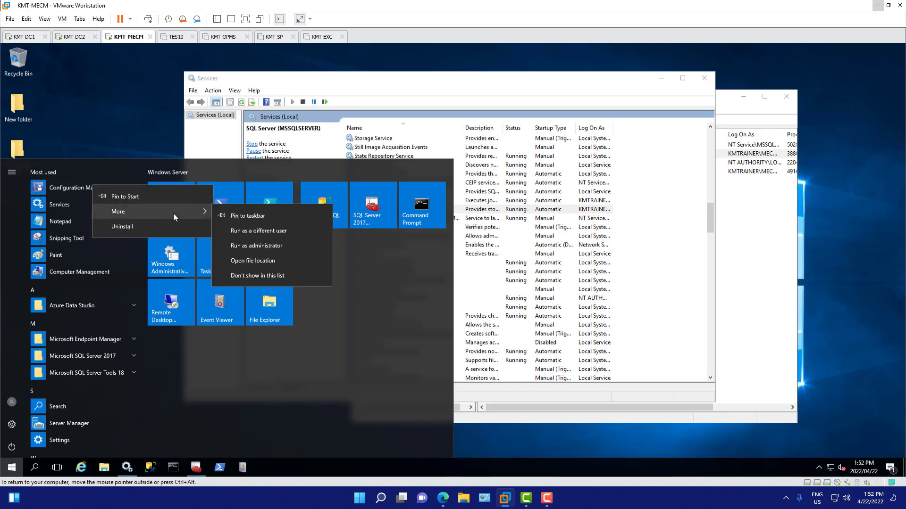
left_click(288, 249)
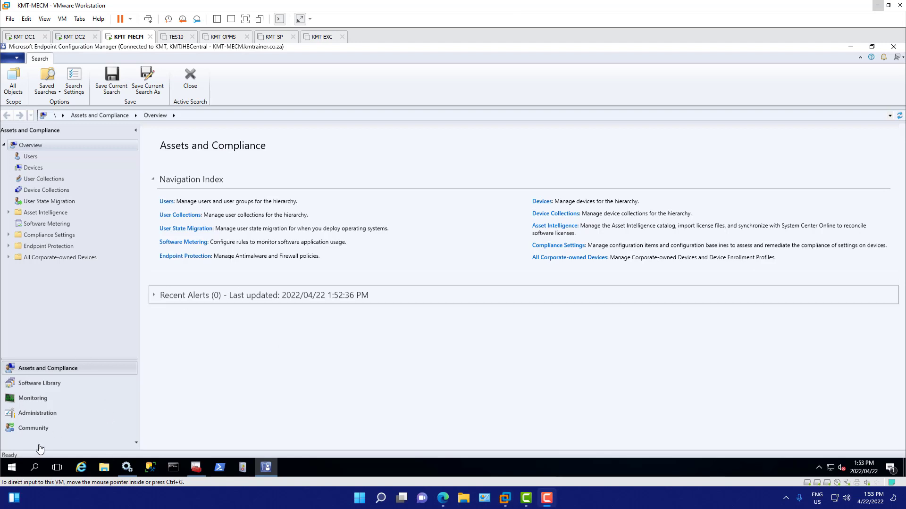
Step: Look through the Administration, Monitoring, Software Library, Assets and Compliance, and Community workspaces
left_click(49, 417)
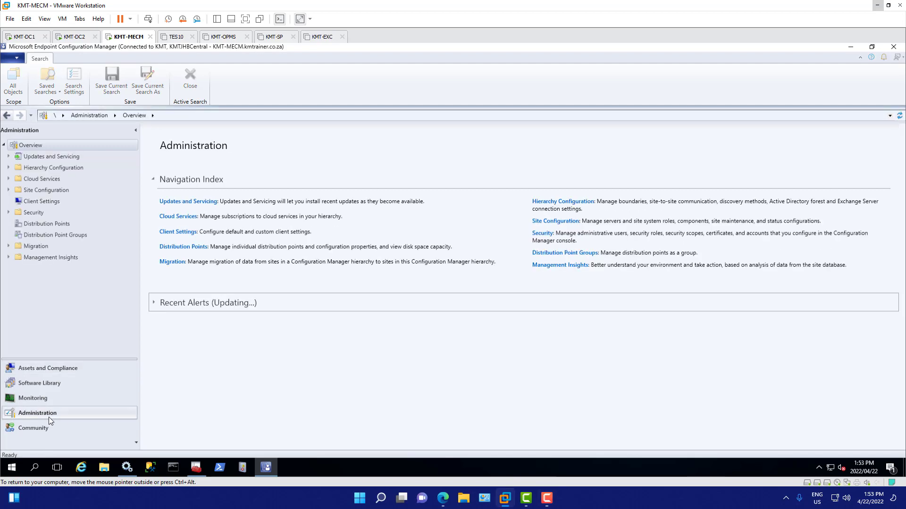
left_click(44, 400)
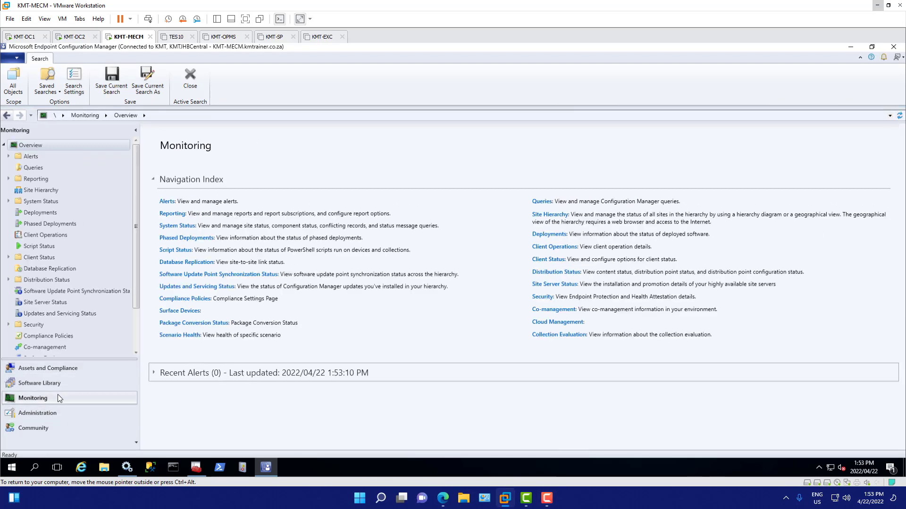
left_click(100, 383)
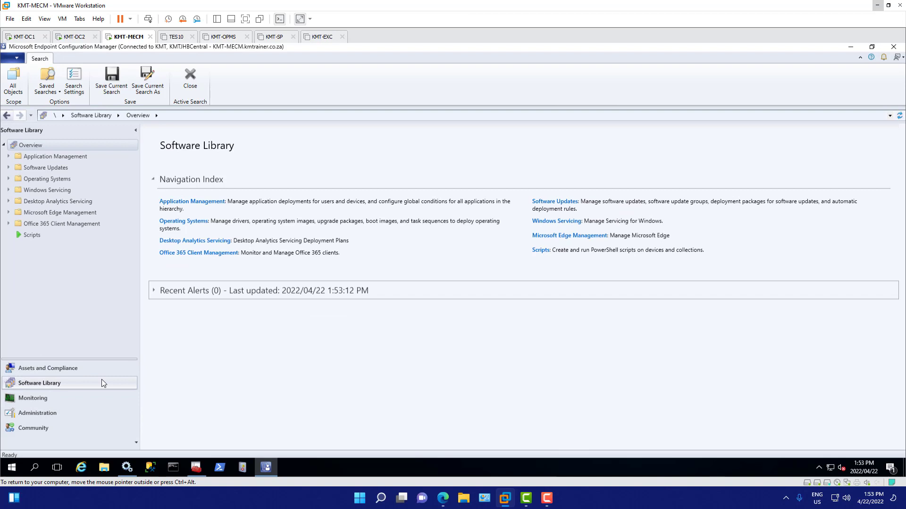
left_click(55, 372)
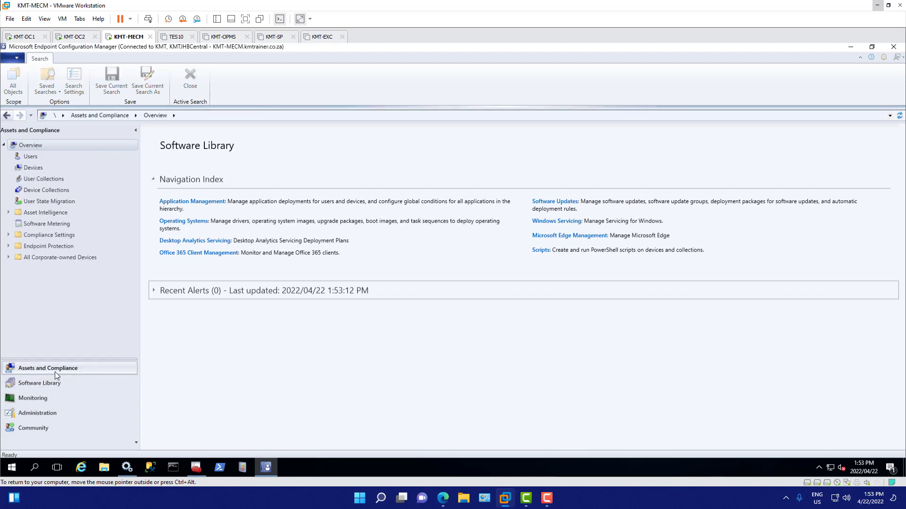
left_click(41, 430)
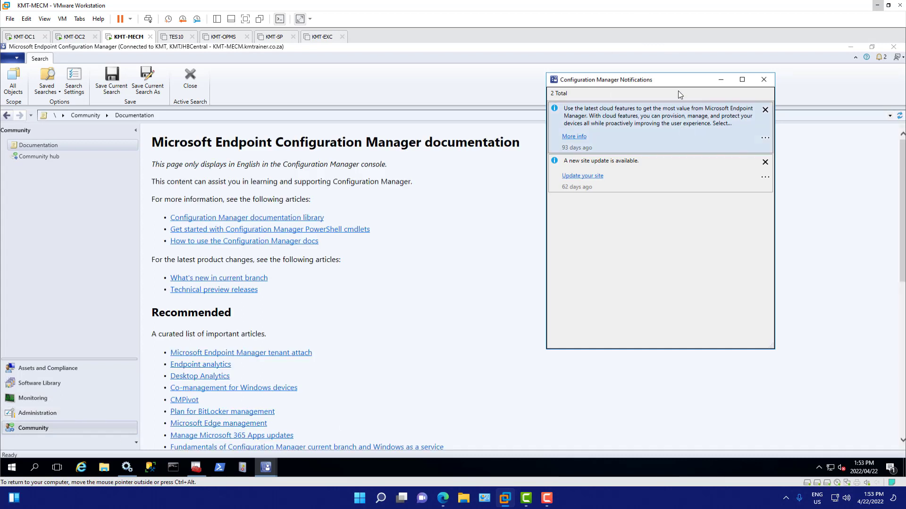
Step: Show Updates and Servicing in the Administration workspace and move the notifications window clear of the update names and states
left_click_drag(647, 83, 653, 83)
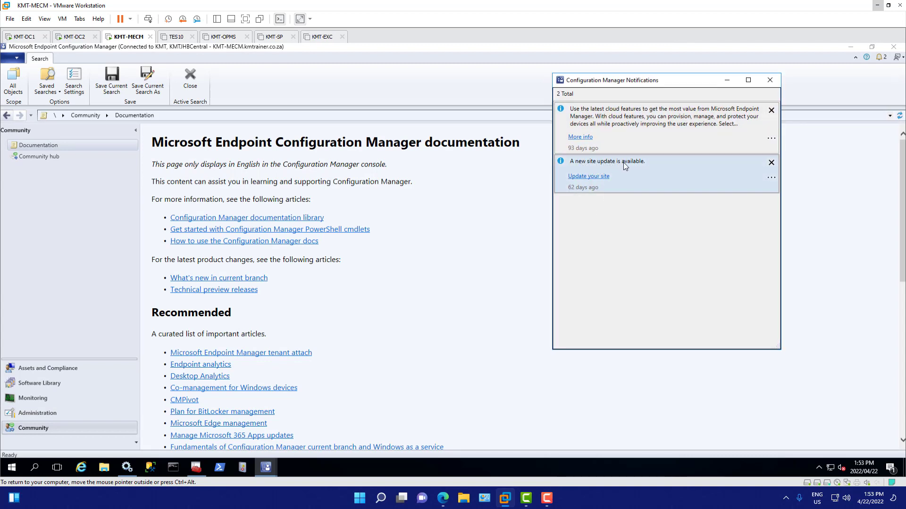
left_click(583, 179)
left_click(47, 417)
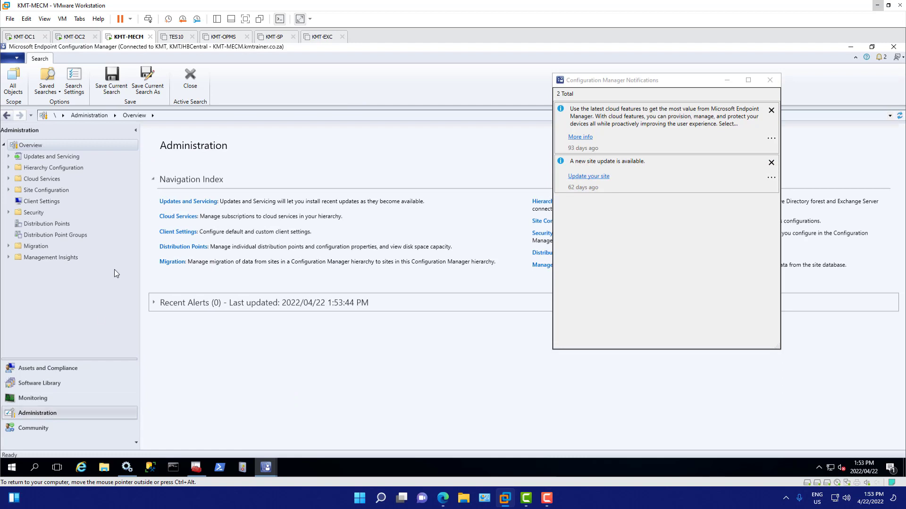
left_click(41, 156)
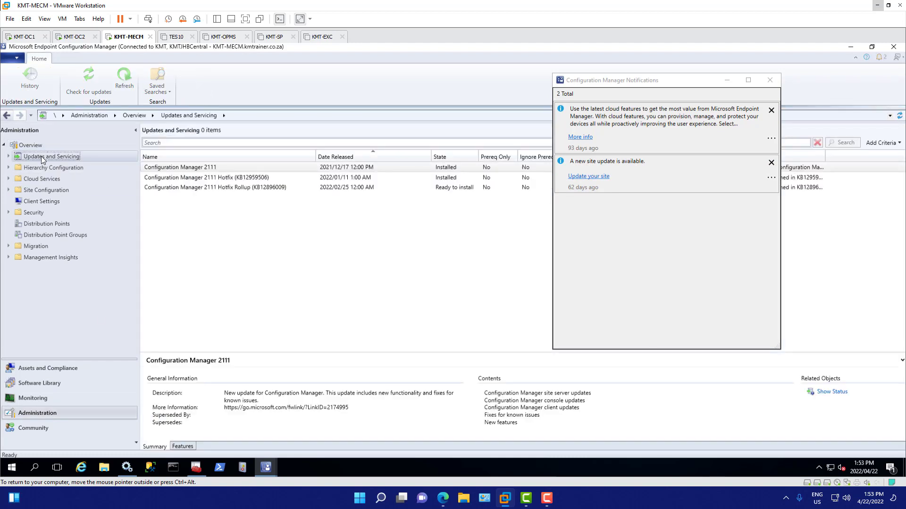
left_click(626, 83)
left_click_drag(695, 163, 695, 163)
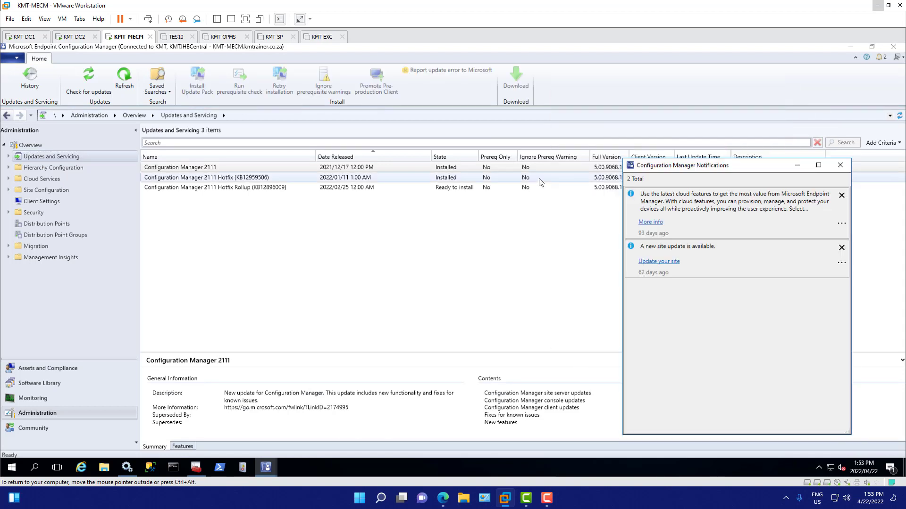
Step: Start the Install Update Pack wizard for Configuration Manager 2111 Hotfix Rollup (KB12896009)
left_click(346, 188)
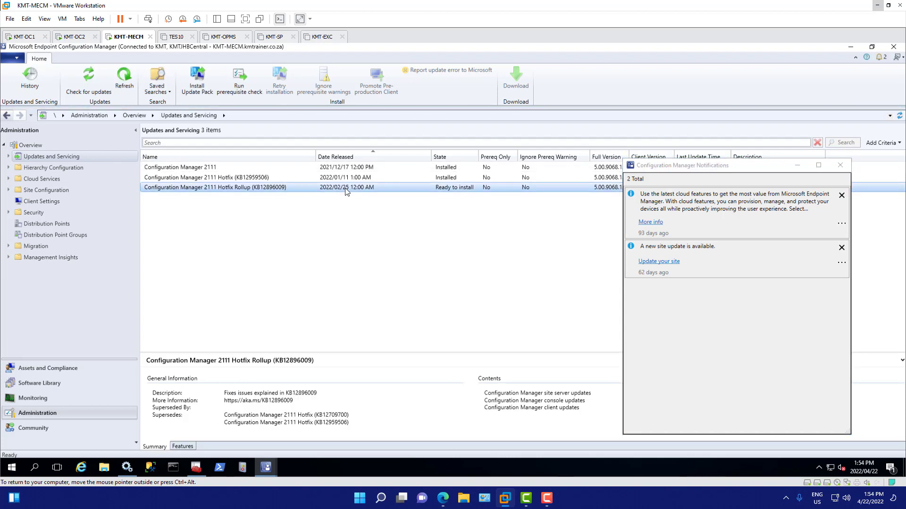
right_click(346, 190)
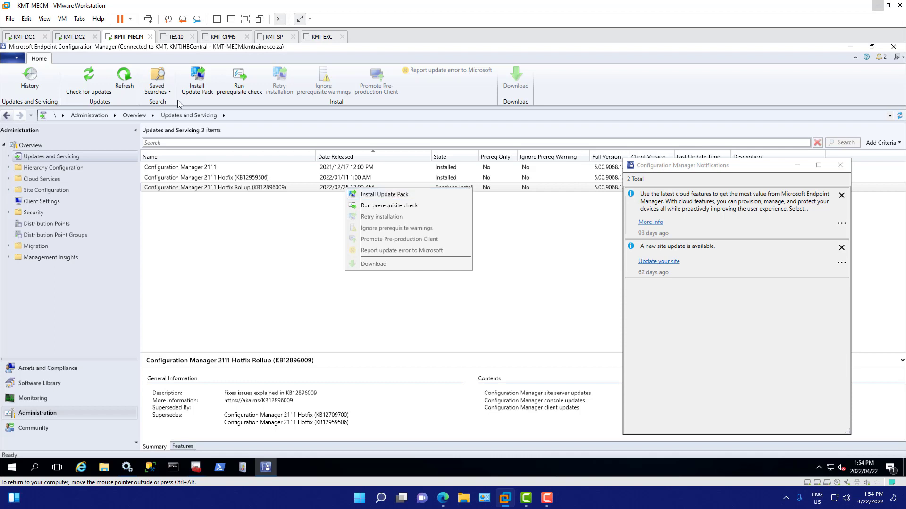
left_click(264, 216)
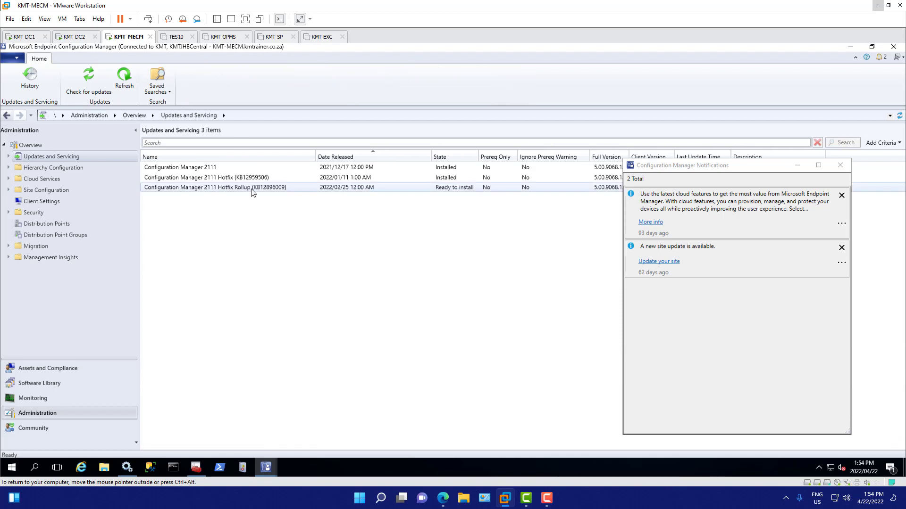
left_click(252, 189)
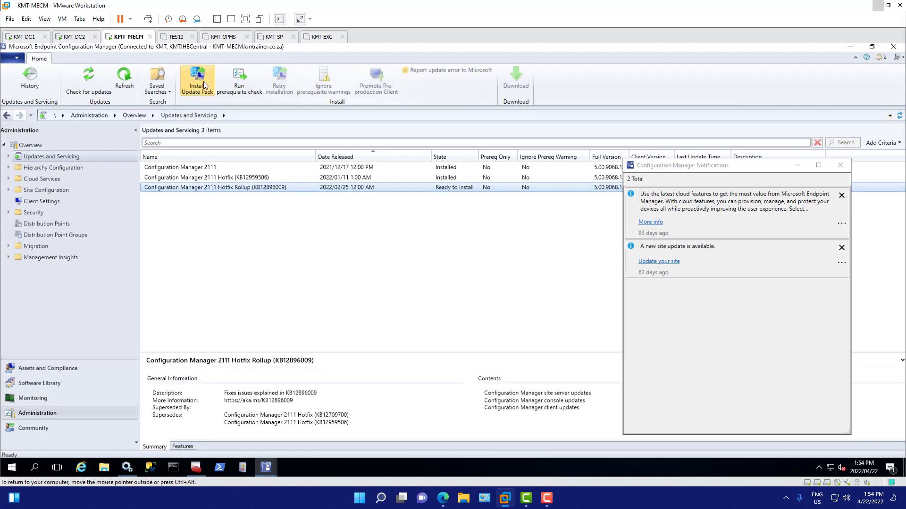
right_click(259, 189)
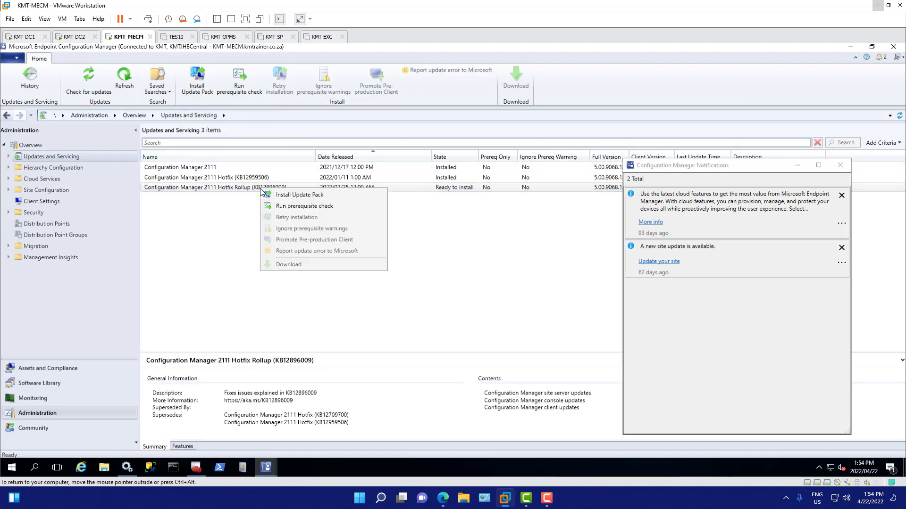
left_click(315, 198)
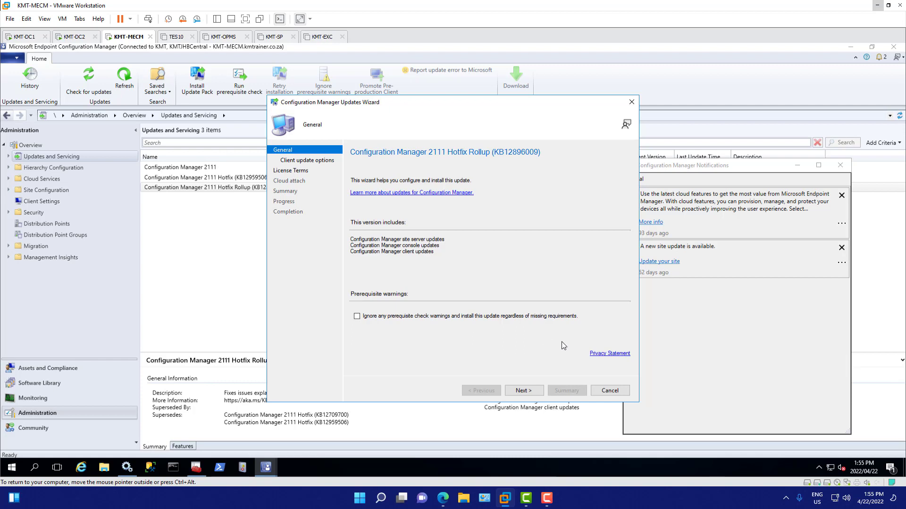
Step: Keep prerequisite warnings enforced and Upgrade without validating selected, and accept the License Terms and Privacy Statement
left_click(523, 391)
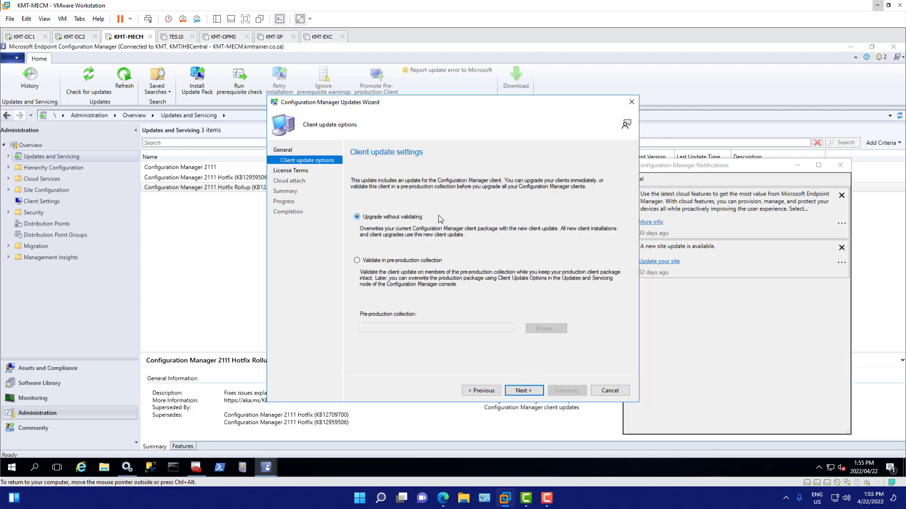
left_click(537, 392)
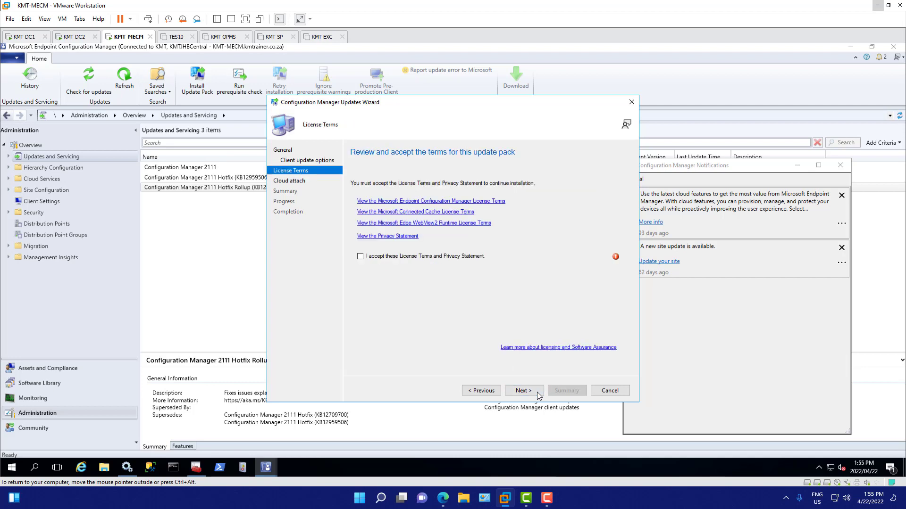
left_click(459, 259)
left_click(533, 391)
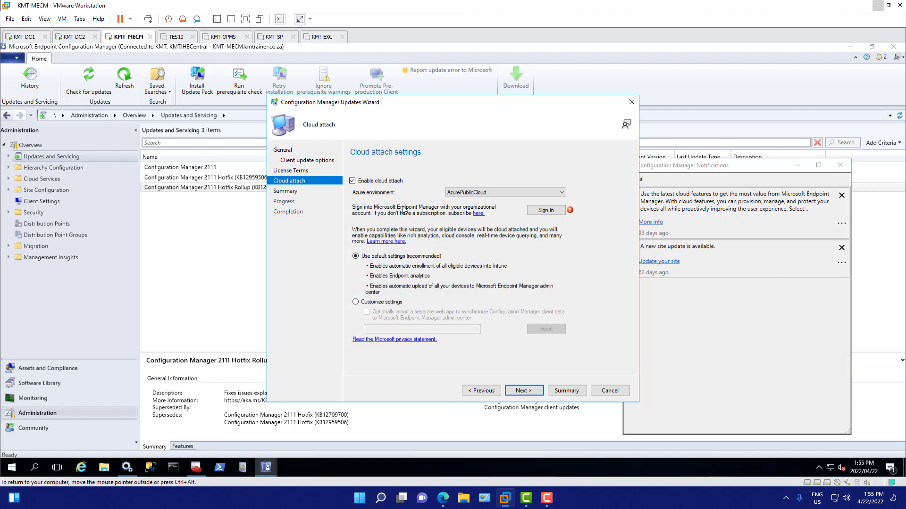
Step: Turn off cloud attach and confirm the summary to run the update package installation
left_click(385, 185)
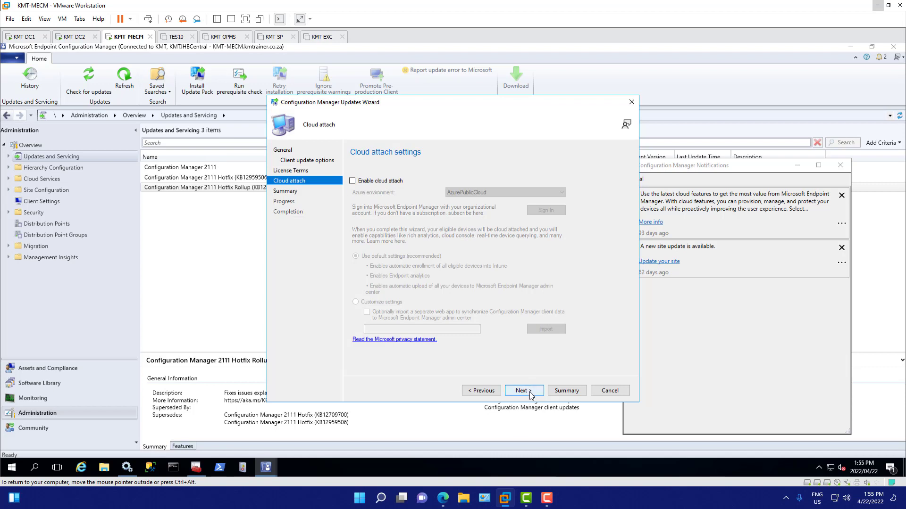
left_click(352, 181)
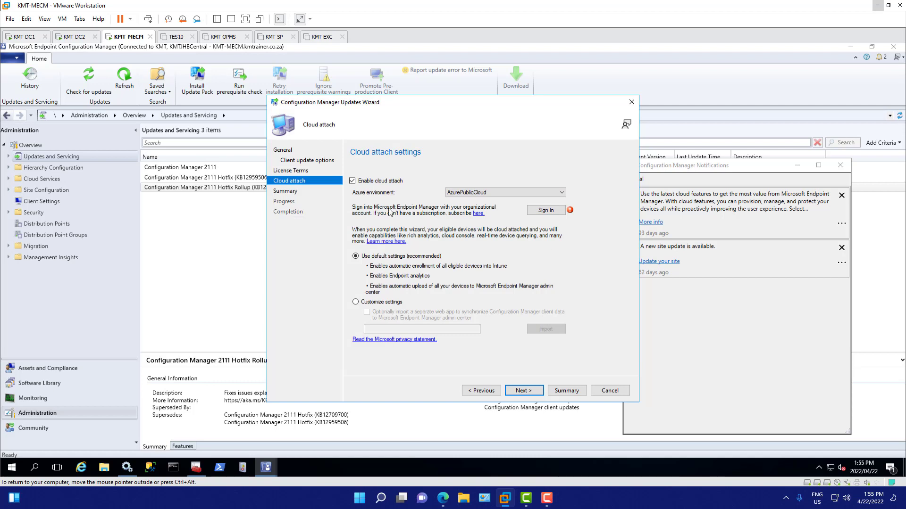
left_click(353, 182)
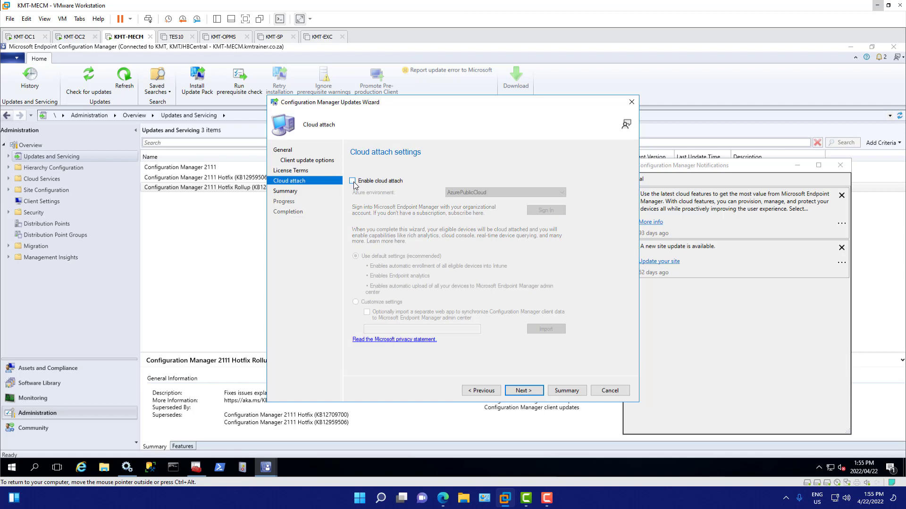
left_click(525, 391)
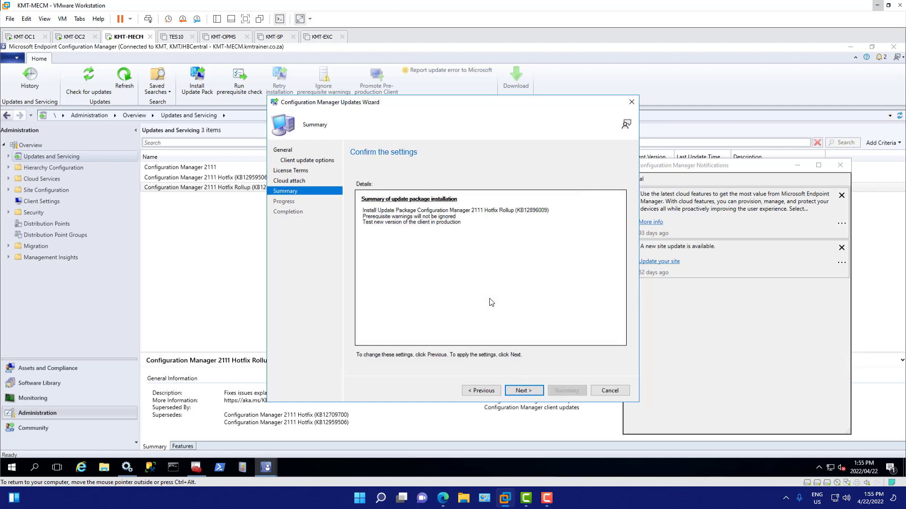
left_click(530, 392)
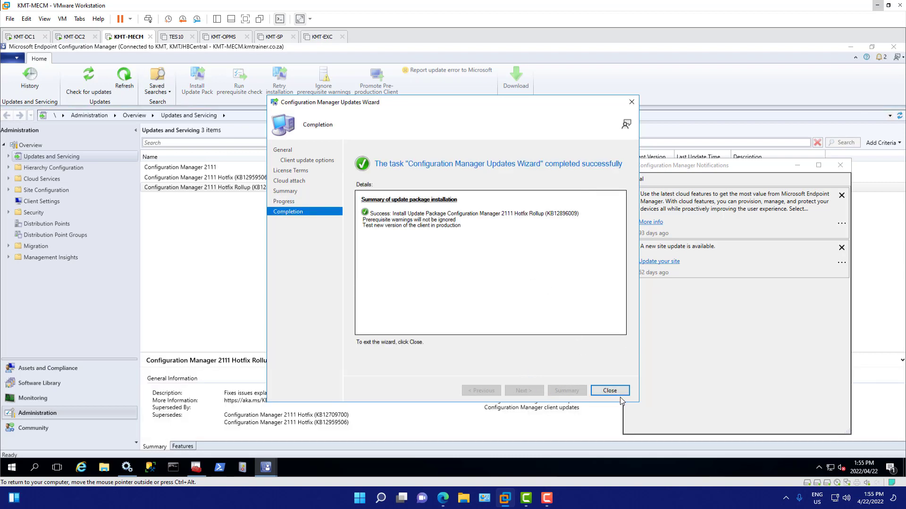
Step: Close the finished wizard and the notifications window, and show the hotfix rollup's detailed installation status in Monitoring
left_click(609, 391)
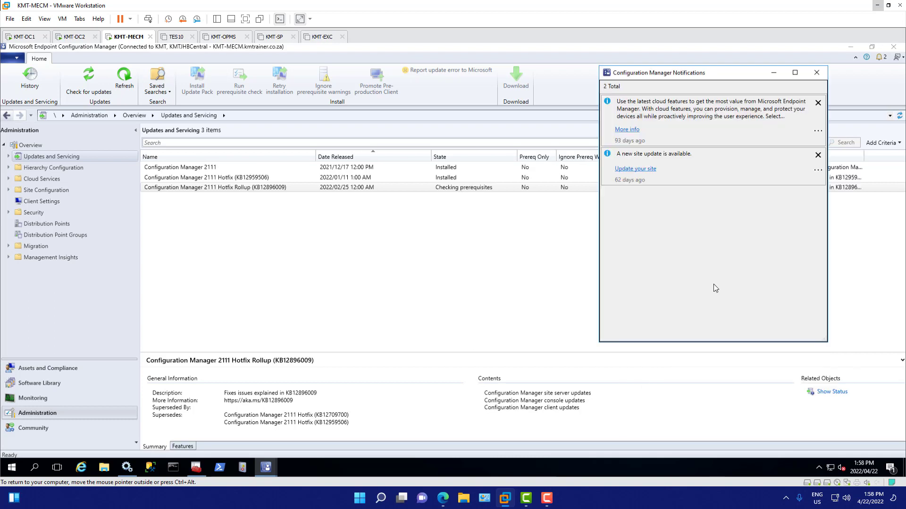
left_click(817, 74)
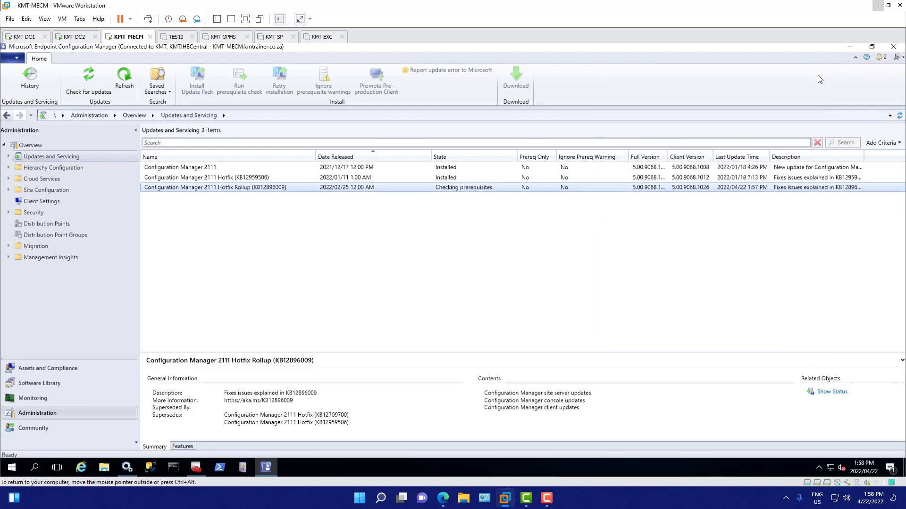
left_click(833, 394)
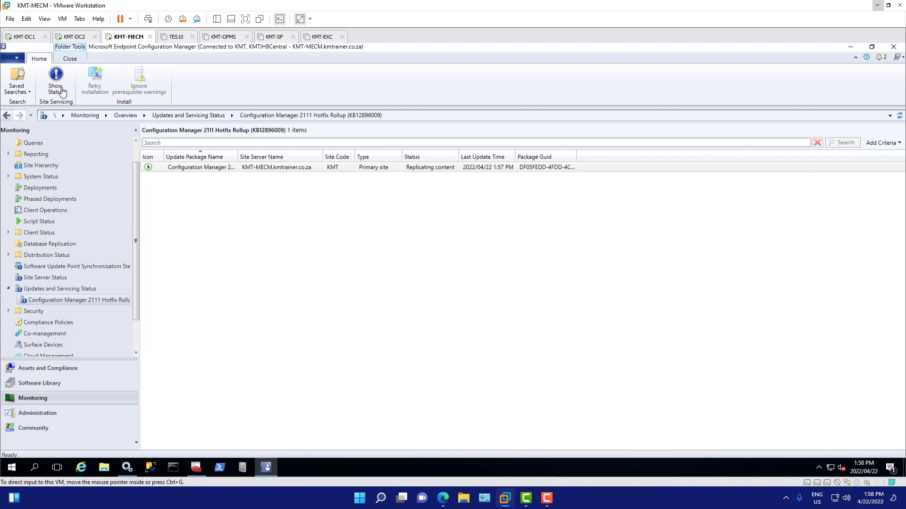
right_click(426, 169)
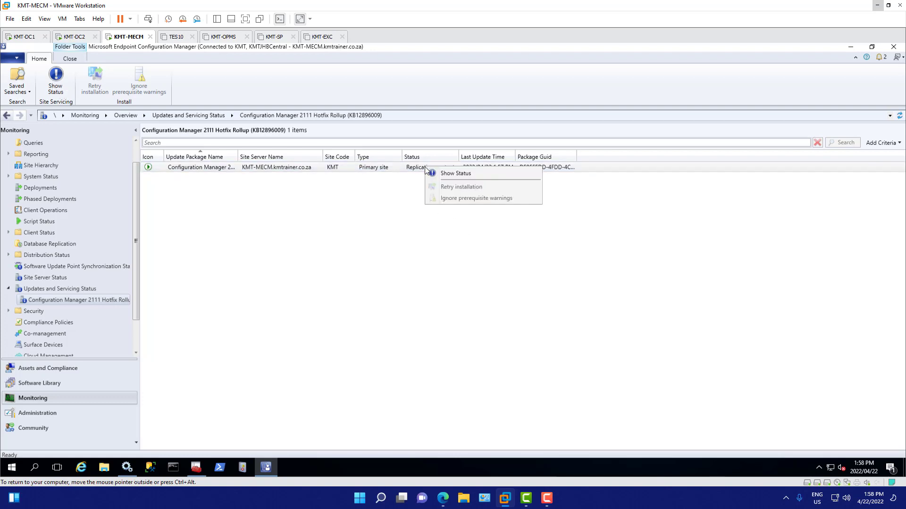
left_click(468, 175)
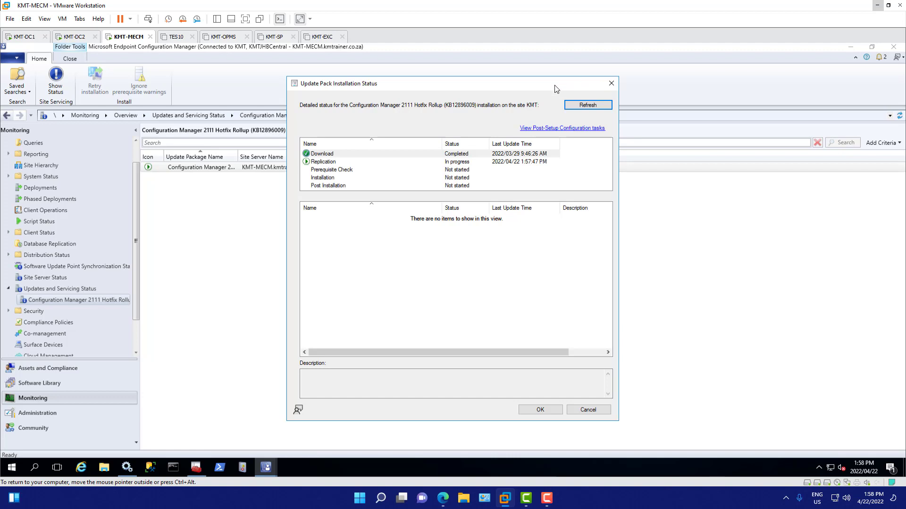
Step: Widen the Status column in the installation status and examine the Prerequisite Check entry about SQL Server change tracking performance
left_click_drag(556, 87, 576, 107)
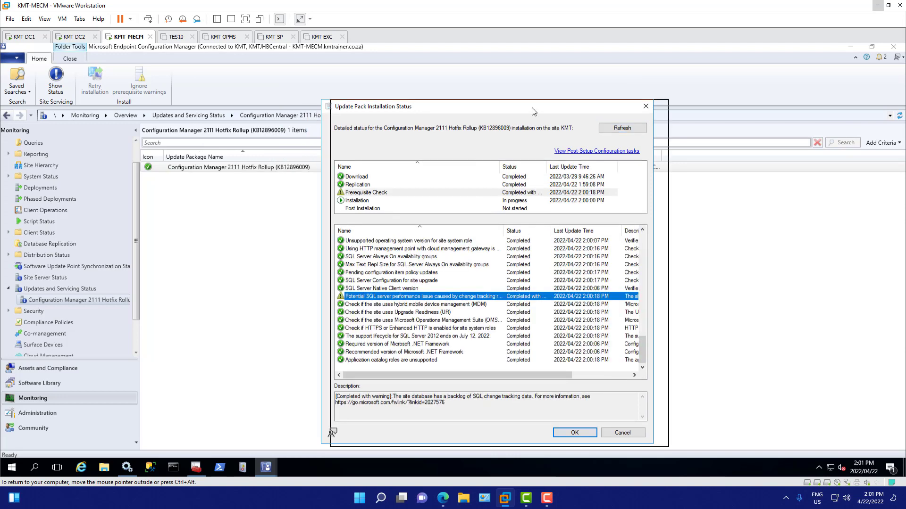
left_click_drag(531, 108, 544, 108)
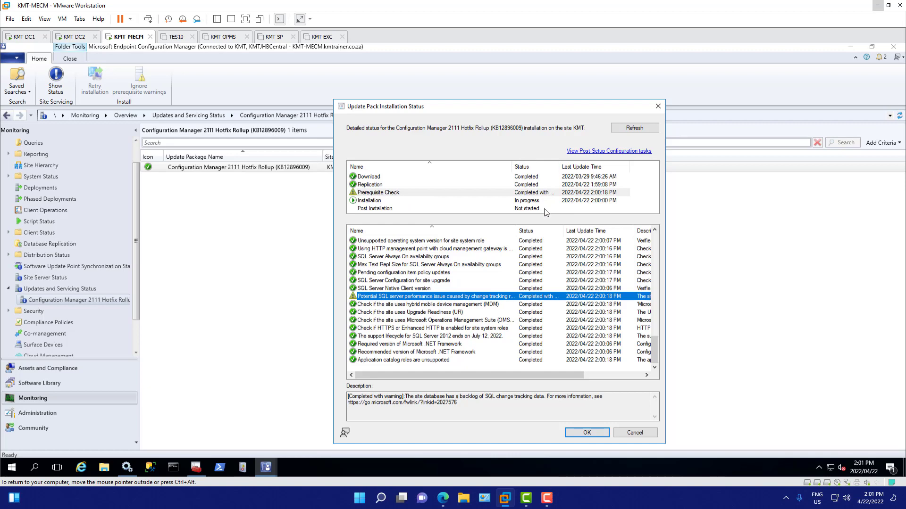
left_click_drag(560, 165, 597, 166)
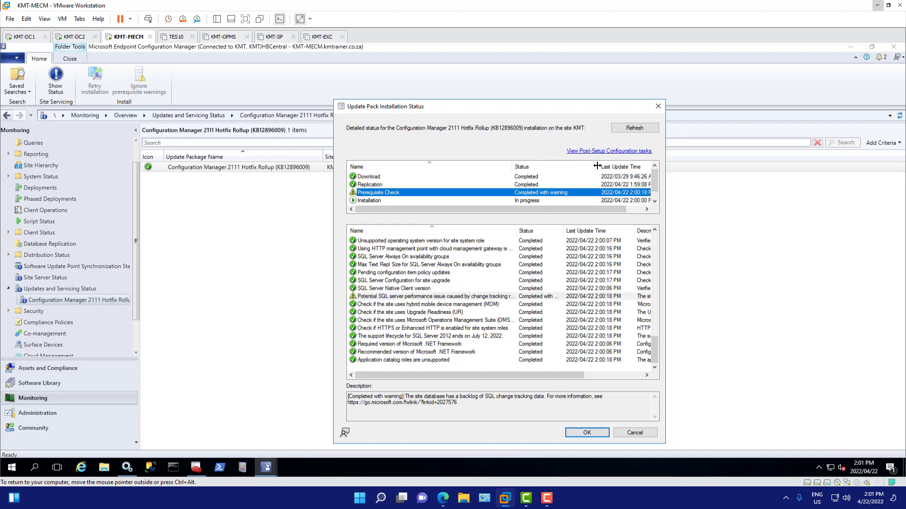
left_click(468, 300)
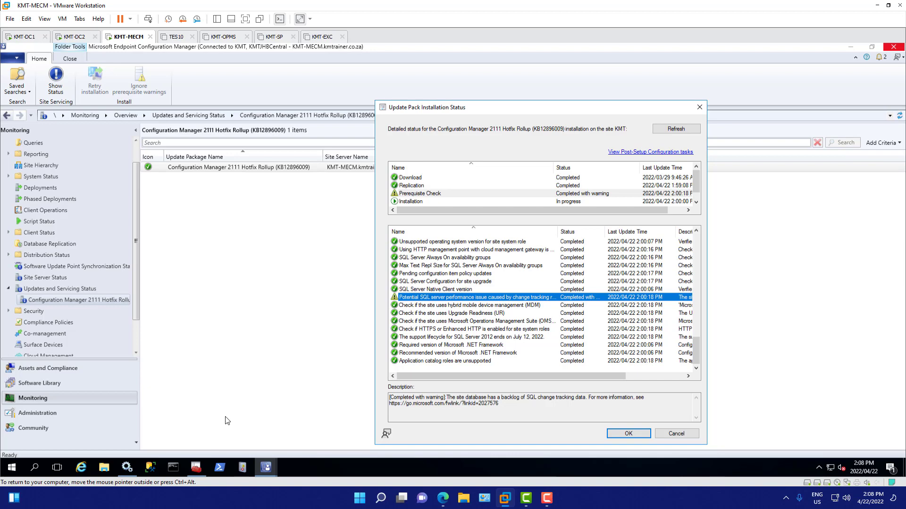
Step: Switch to SQL Server Management Studio, run as administrator, and connect to the KMT-MECM Database Engine with Windows Authentication
left_click(13, 467)
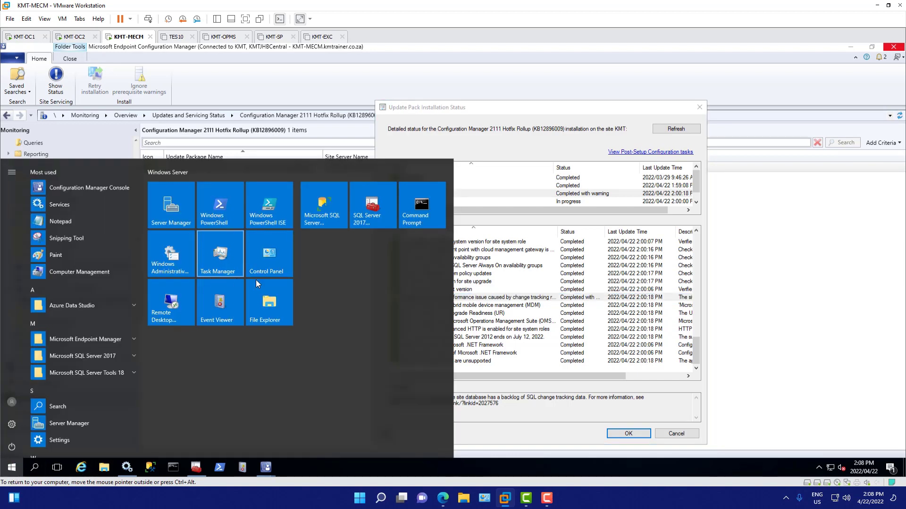
right_click(318, 215)
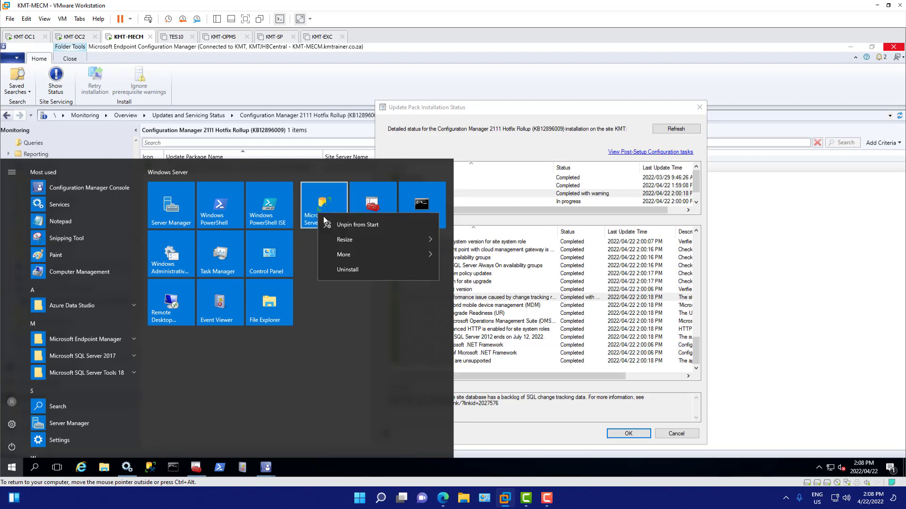
mouse_move(414, 256)
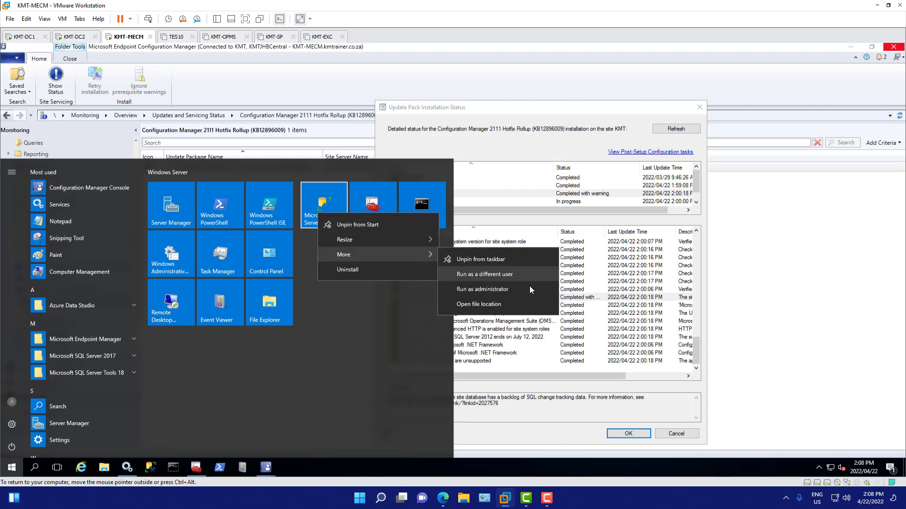
left_click(489, 290)
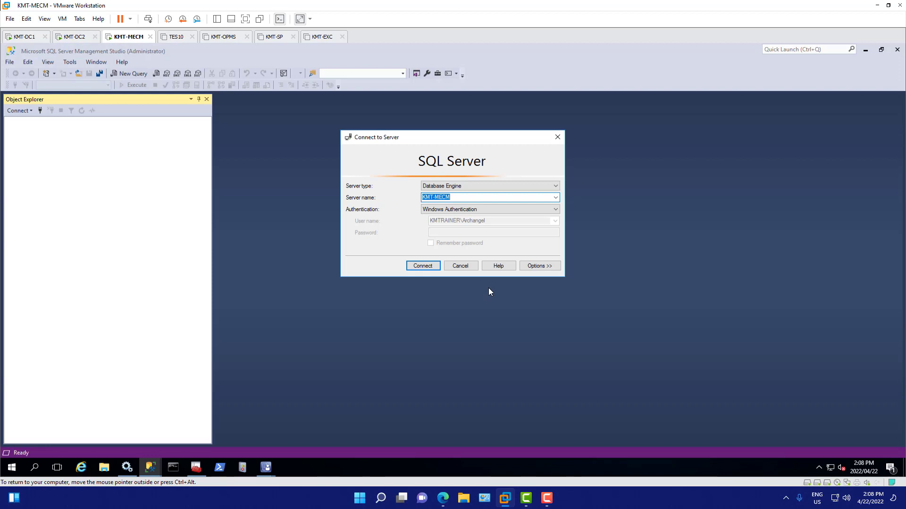
left_click(423, 266)
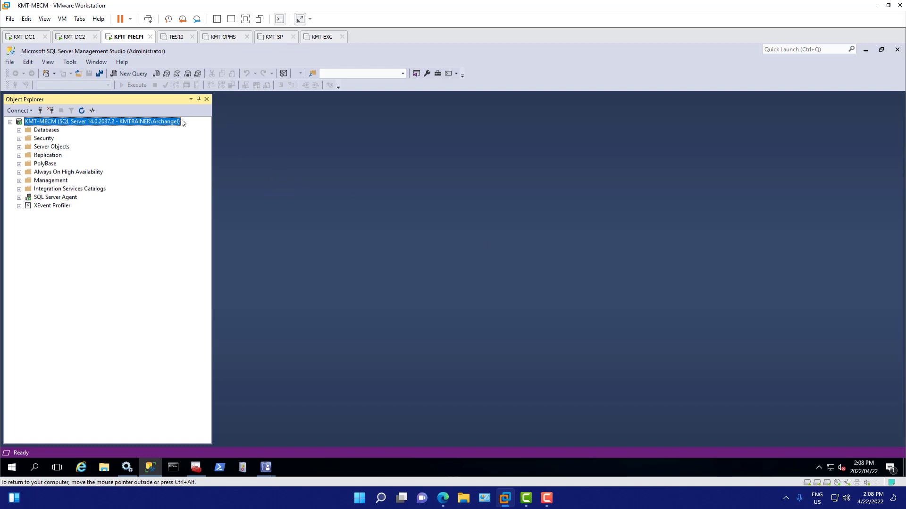
Step: Create a Database Engine query connected to ADMIN:KMT-MECM with Windows Authentication
left_click(156, 74)
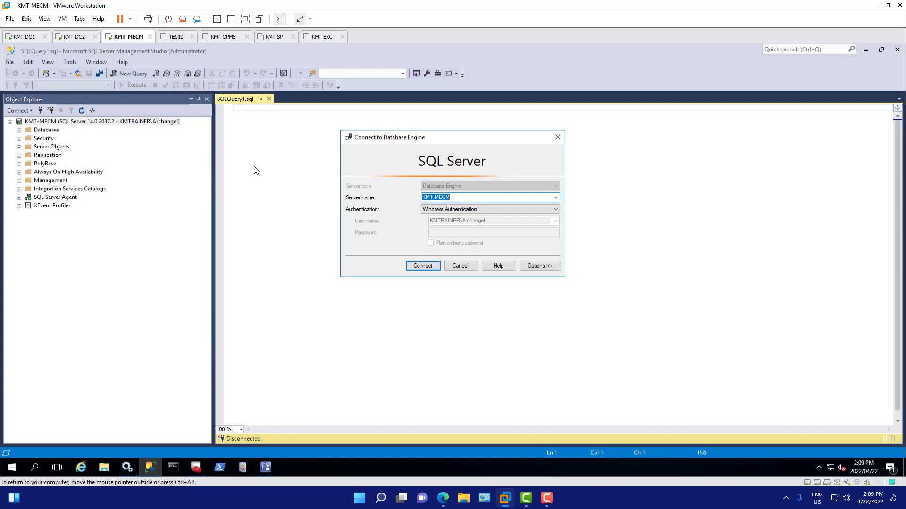
left_click(422, 197)
type("ADMIN:")
left_click(422, 265)
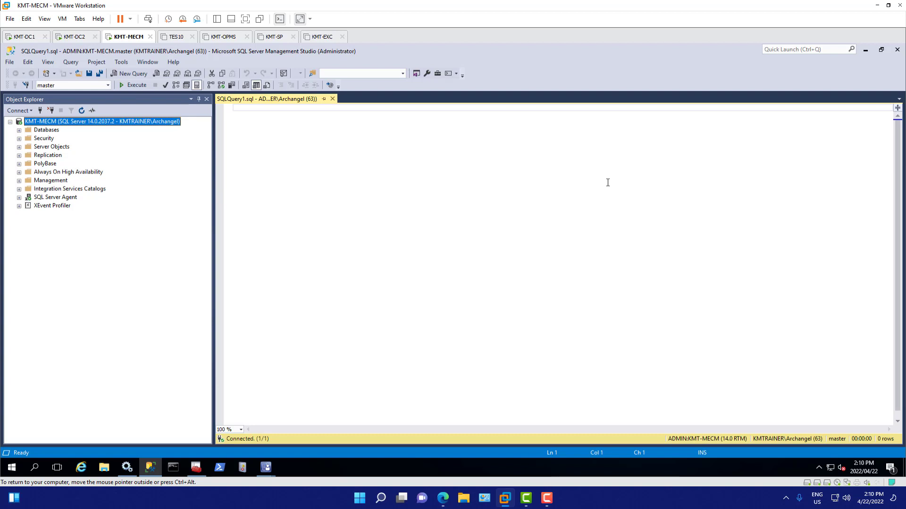
Step: Look up the site database name in the Databases list, and write and execute USE CM_KMT
left_click(266, 112)
type("USE")
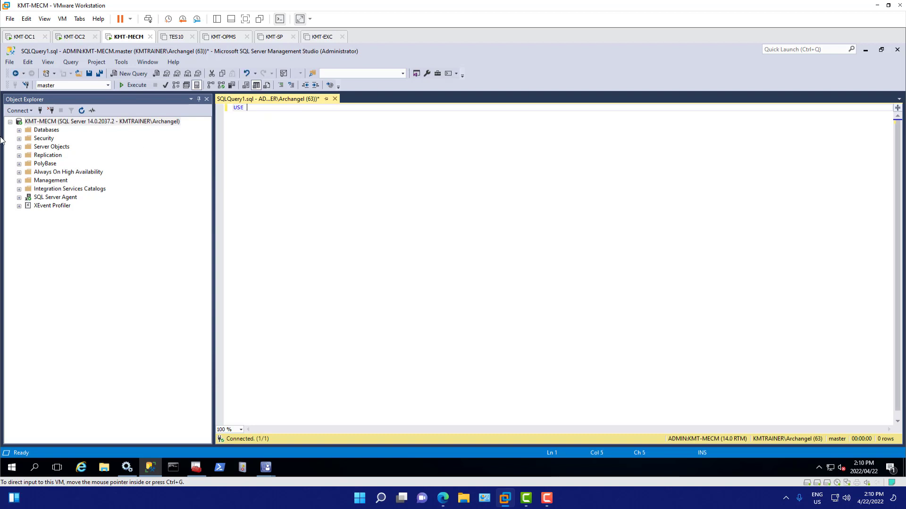
left_click(19, 131)
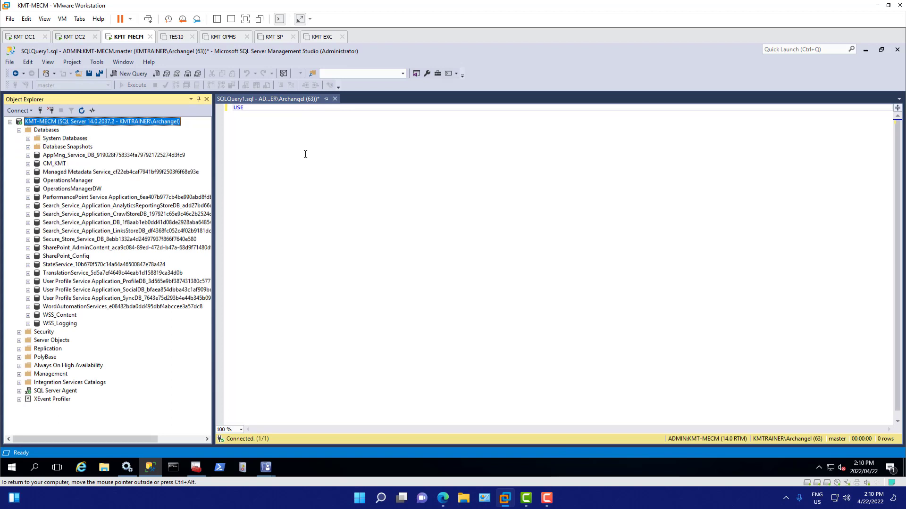
left_click(257, 110)
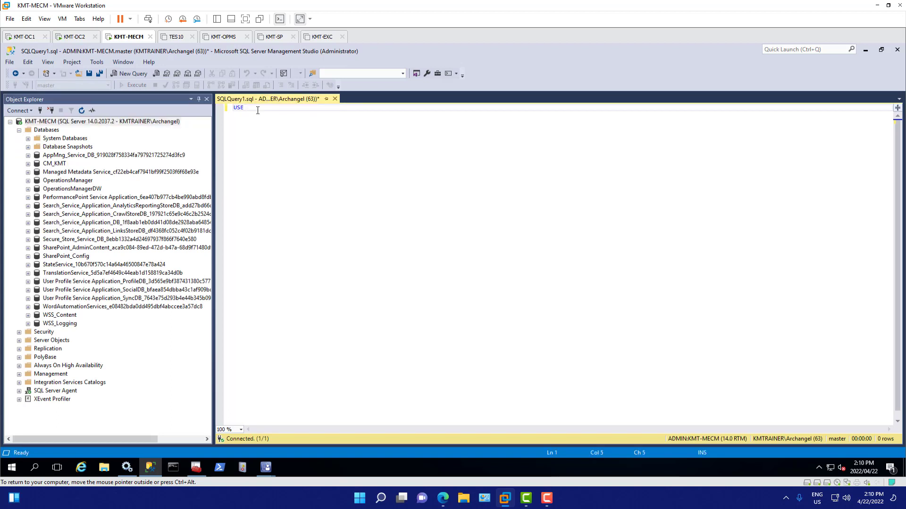
type("CM")
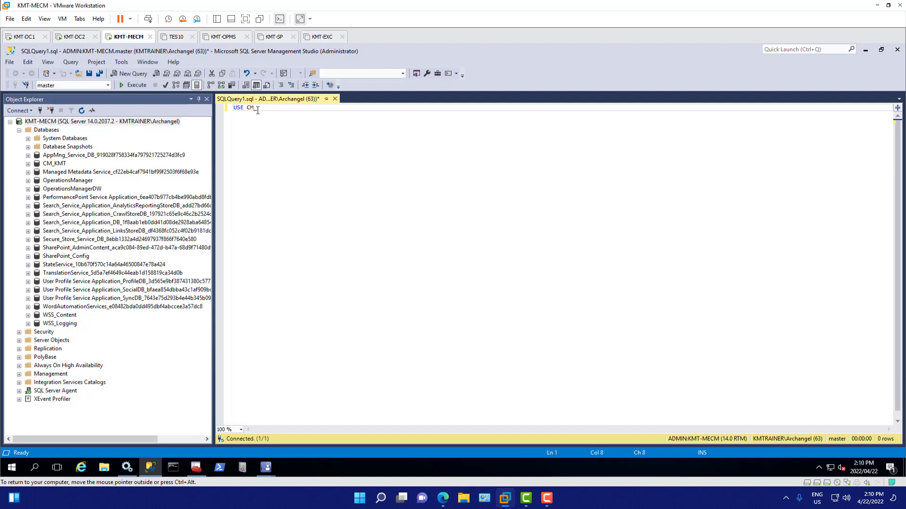
type("_KMT")
key("BackSpace")
key("BackSpace")
type("mt")
key("BackSpace")
key("BackSpace")
type("KMT")
left_click(134, 86)
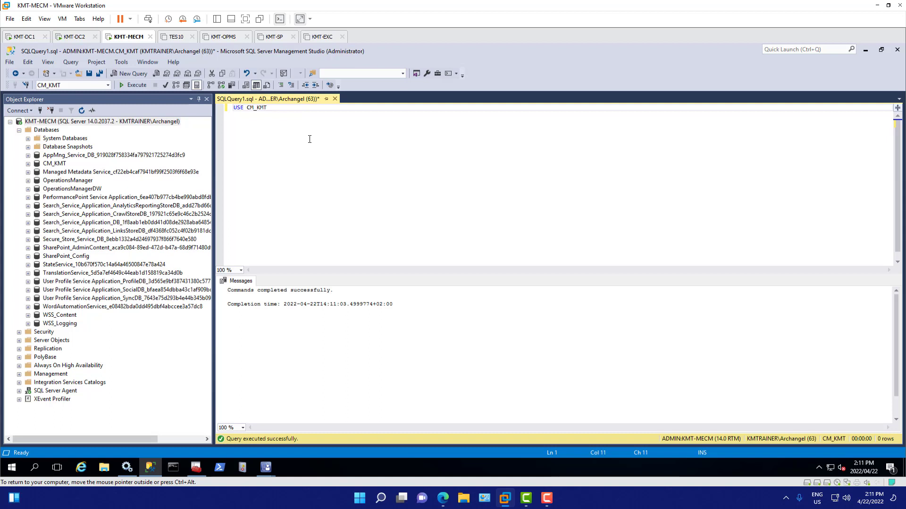
Step: Add the line exec spdiagchangetracking under the USE statement and execute only that line
key("Return")
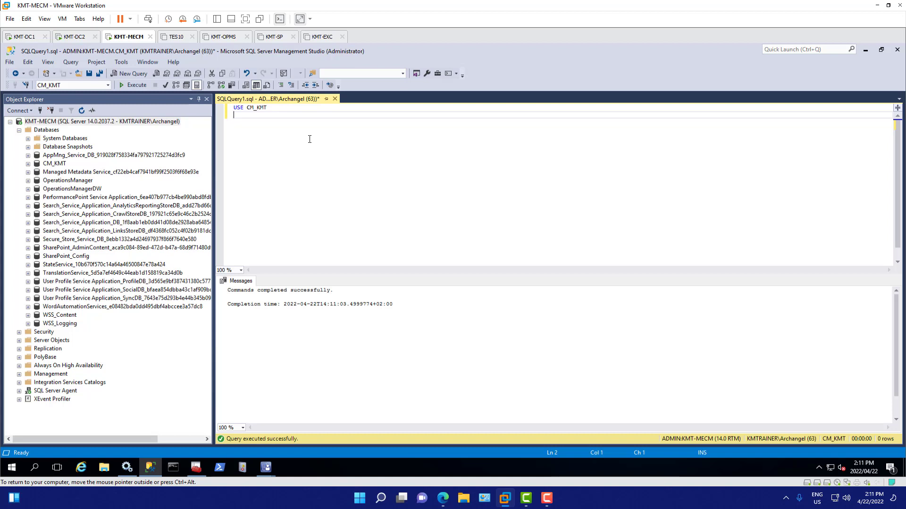
type("ex")
type("ec sp")
type("dia")
type("gchnage")
key("BackSpace")
key("BackSpace")
type("angetracking")
key("ctrl+shift+Left")
key("ctrl+shift+Left")
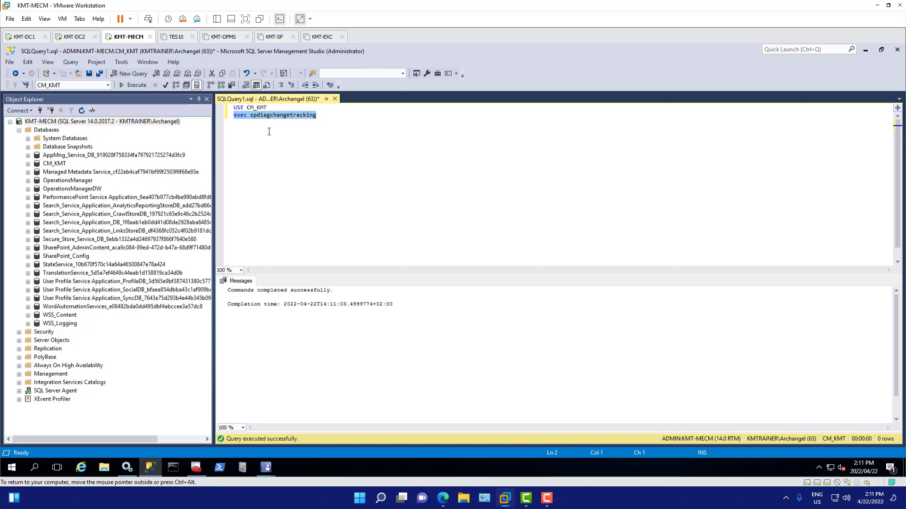
left_click(133, 86)
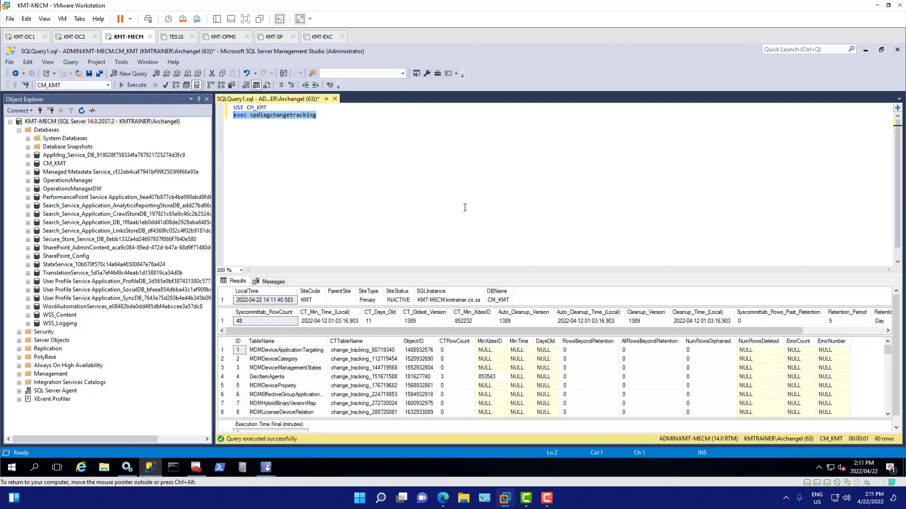
Step: Examine the CT_Days_Old value in the change tracking results and enlarge the summary result grid
left_click(383, 320)
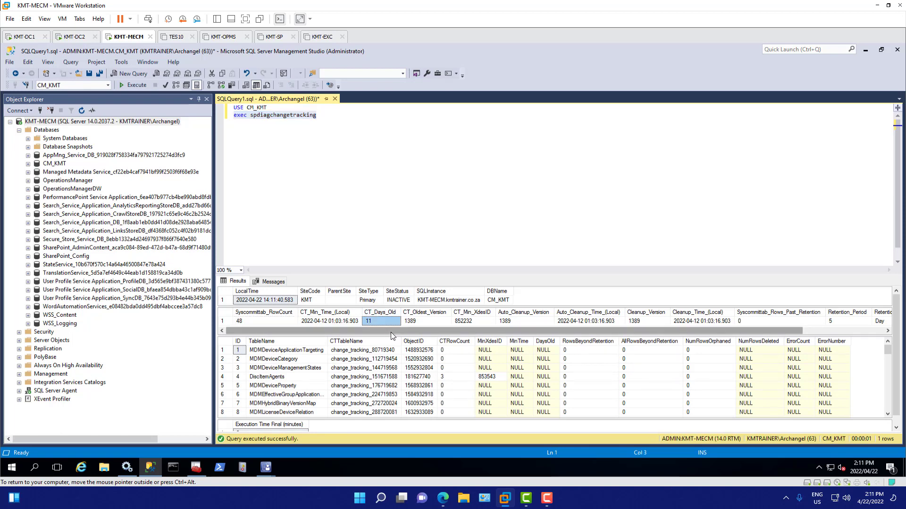
left_click_drag(392, 337, 396, 361)
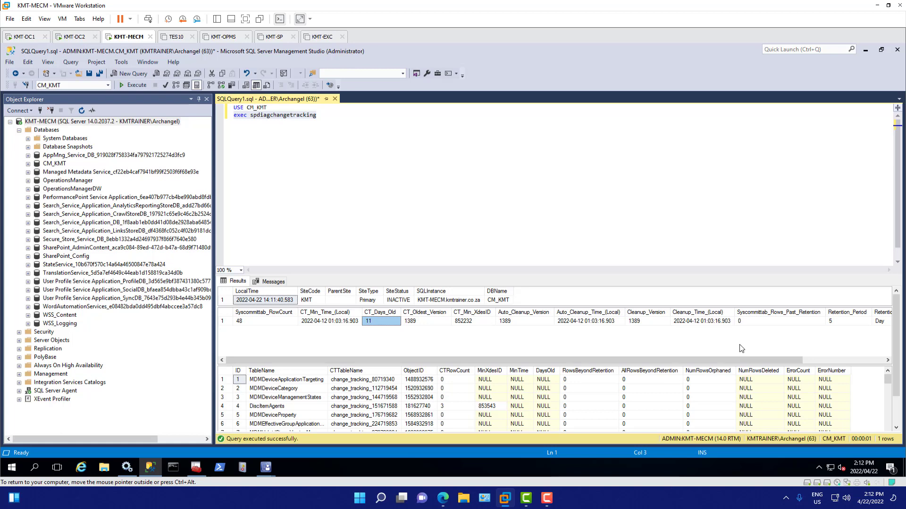
left_click(242, 165)
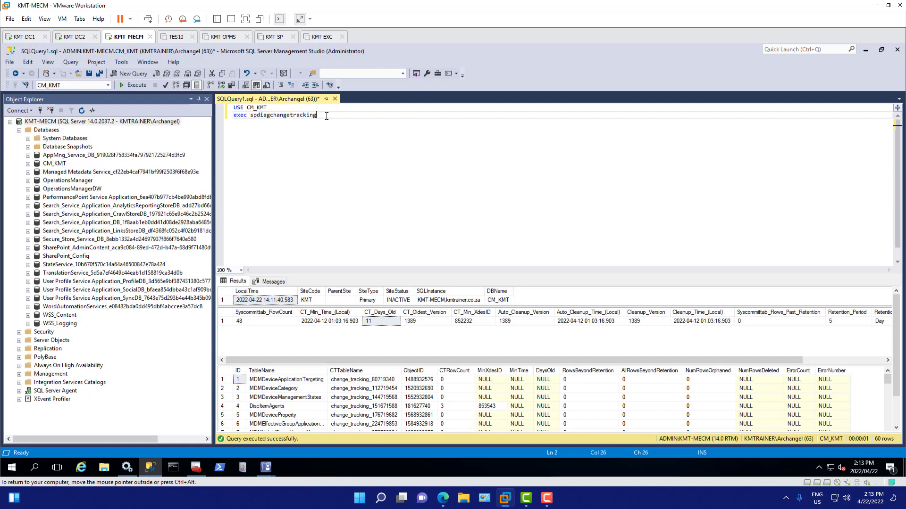
left_click_drag(326, 116, 219, 115)
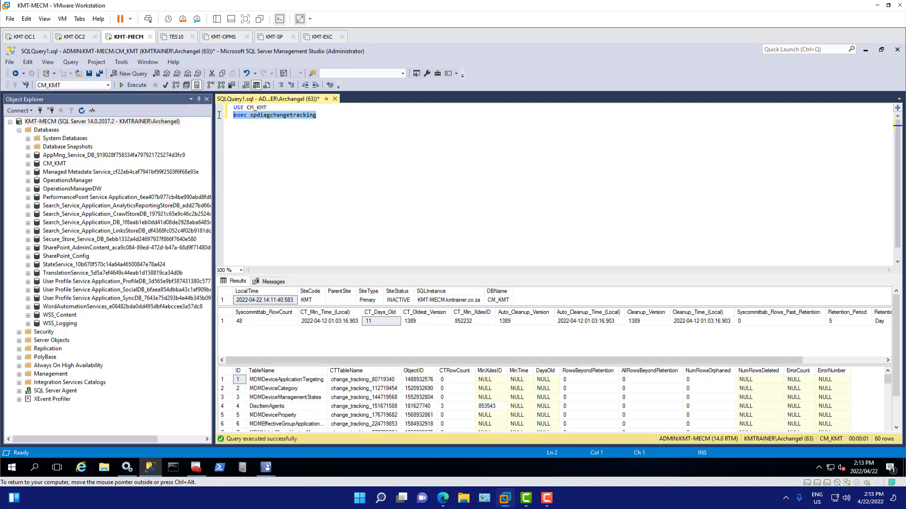
right_click(285, 118)
left_click(323, 132)
left_click(324, 115)
key("Return")
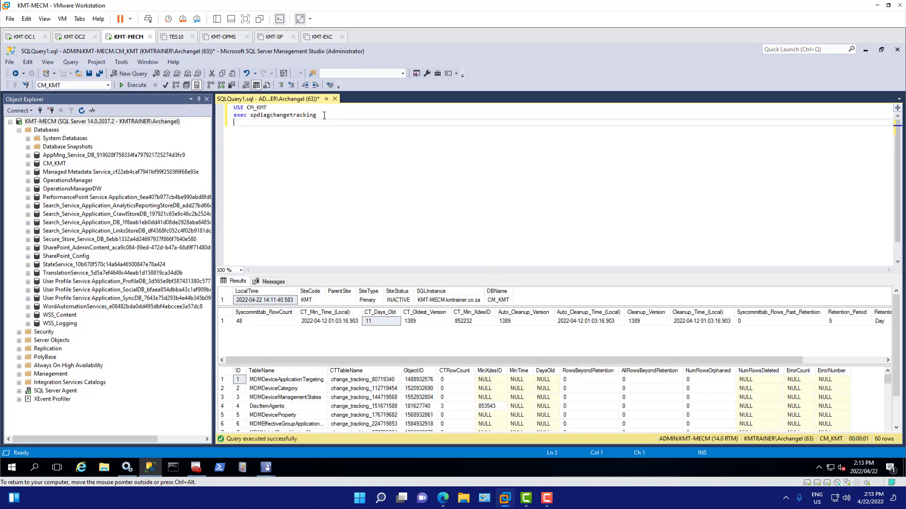
key("ctrl+v")
type("@cleanupchange")
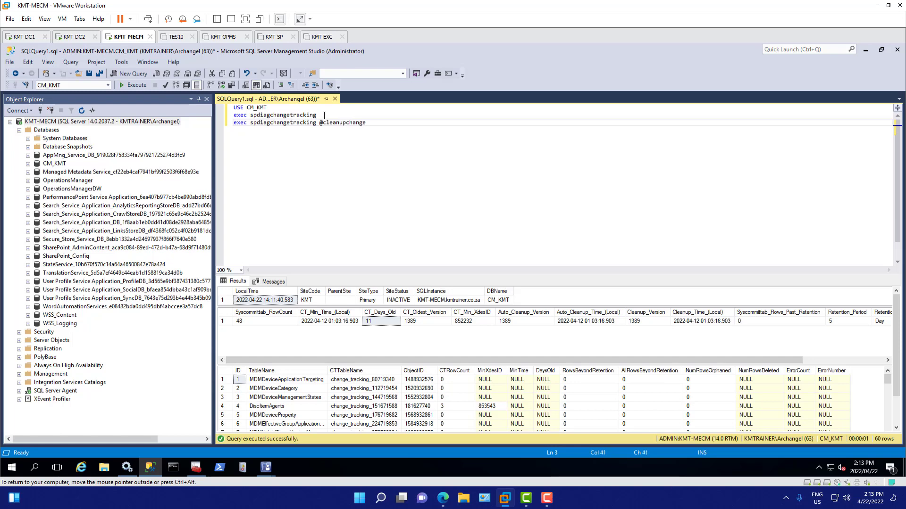
type("tracking=1")
left_click_drag(411, 123, 233, 122)
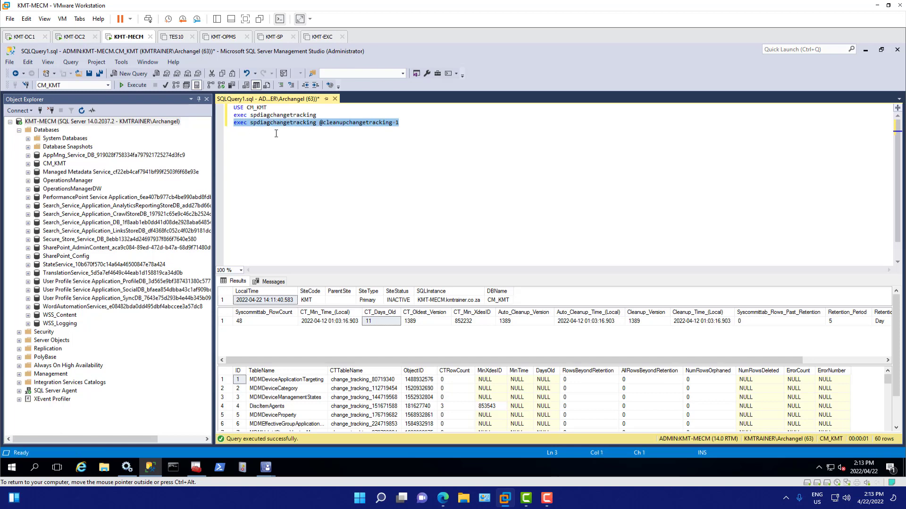
left_click(138, 86)
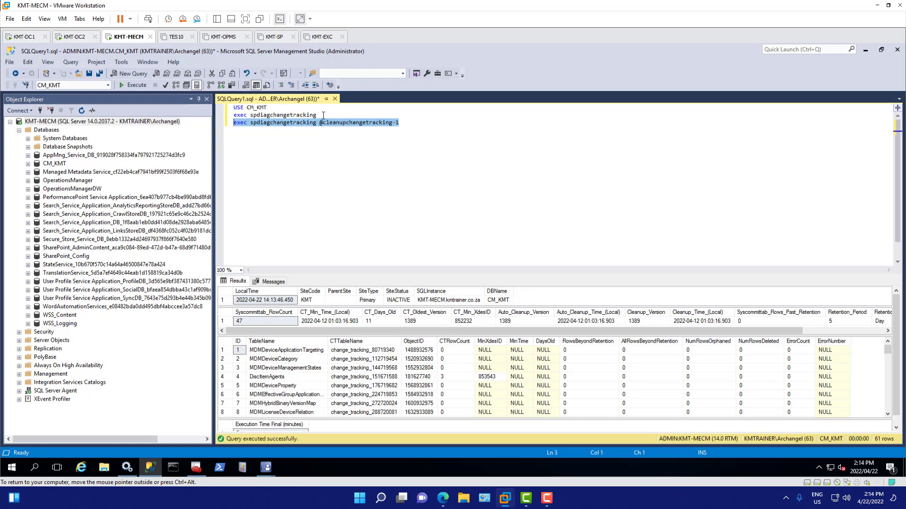
Step: Execute only the plain exec spdiagchangetracking line again to recheck the age of the change tracking data
left_click_drag(323, 115, 235, 116)
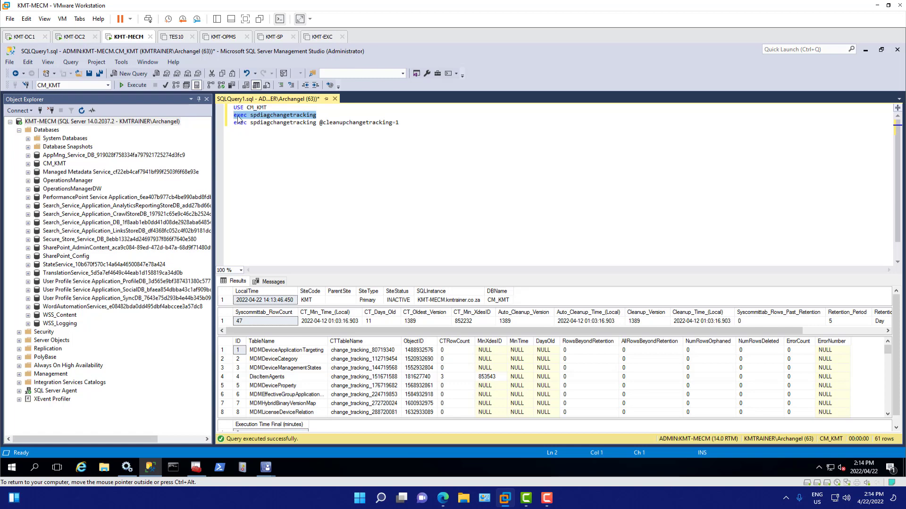
left_click(136, 87)
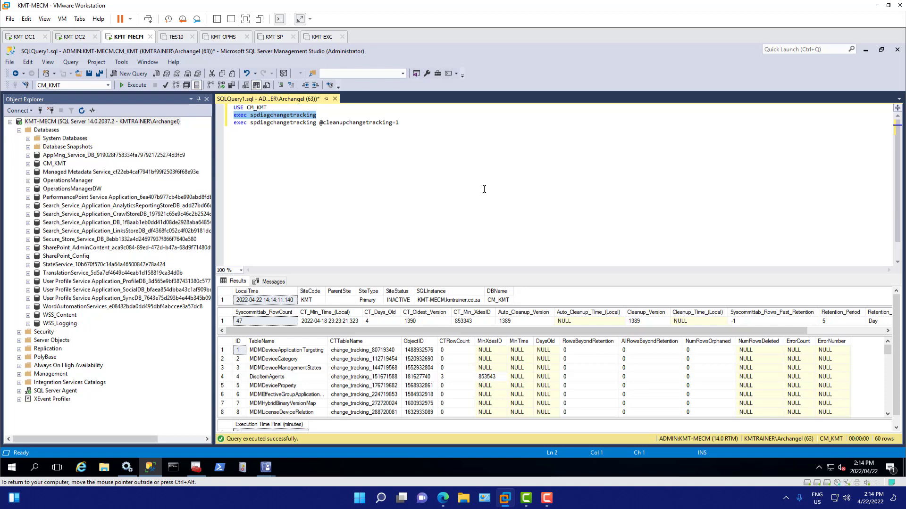
left_click(428, 195)
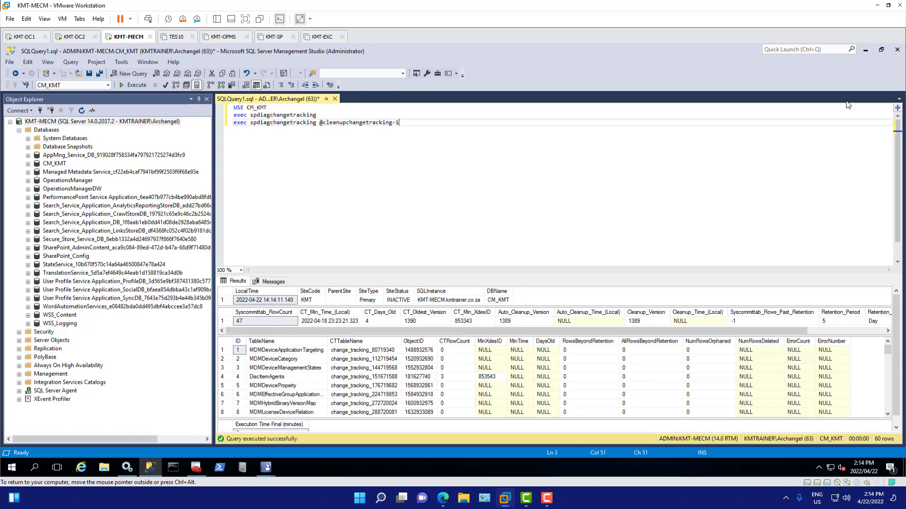
Step: Close SQL Server Management Studio and widen the Update Package Name column in Configuration Manager's Updates and Servicing Status list to fit the full names
left_click(896, 50)
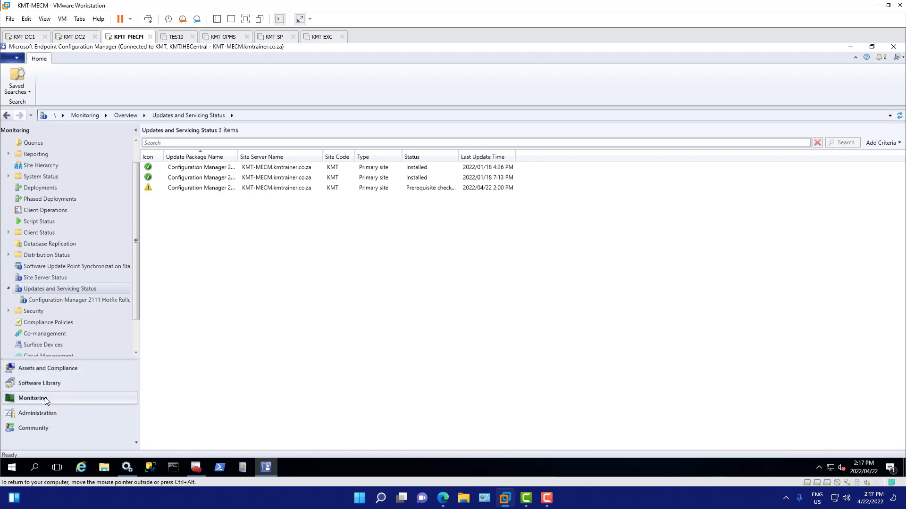
right_click(282, 191)
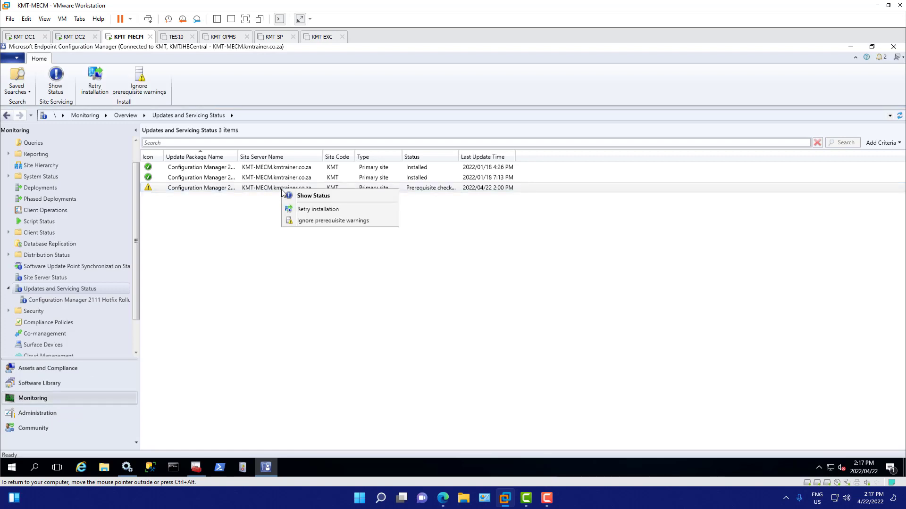
left_click(229, 190)
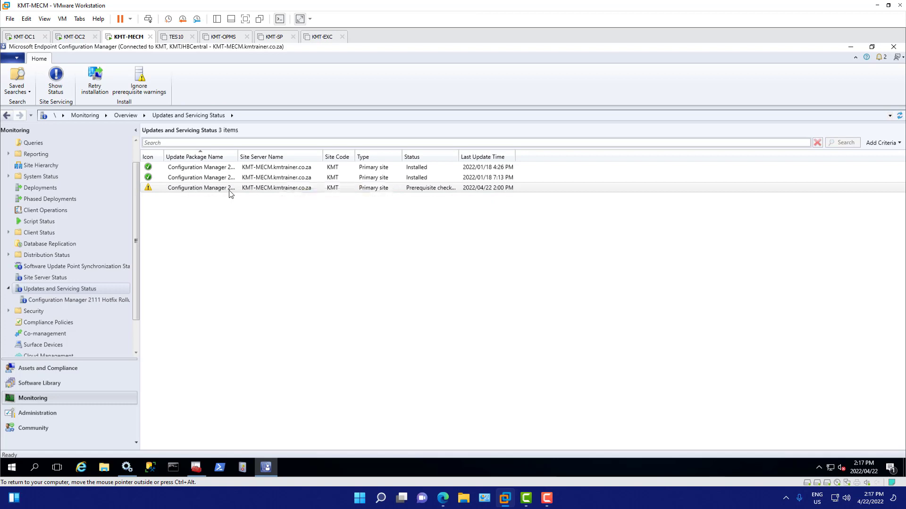
double_click(236, 156)
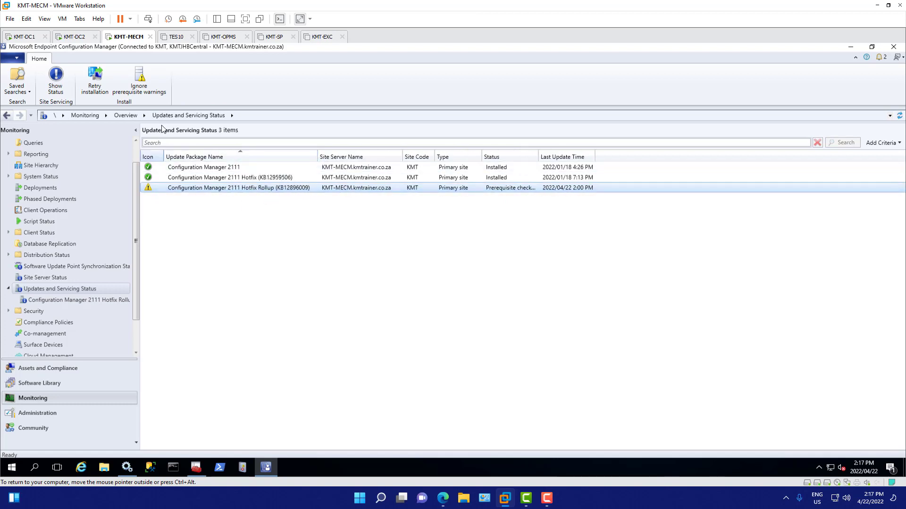
right_click(274, 190)
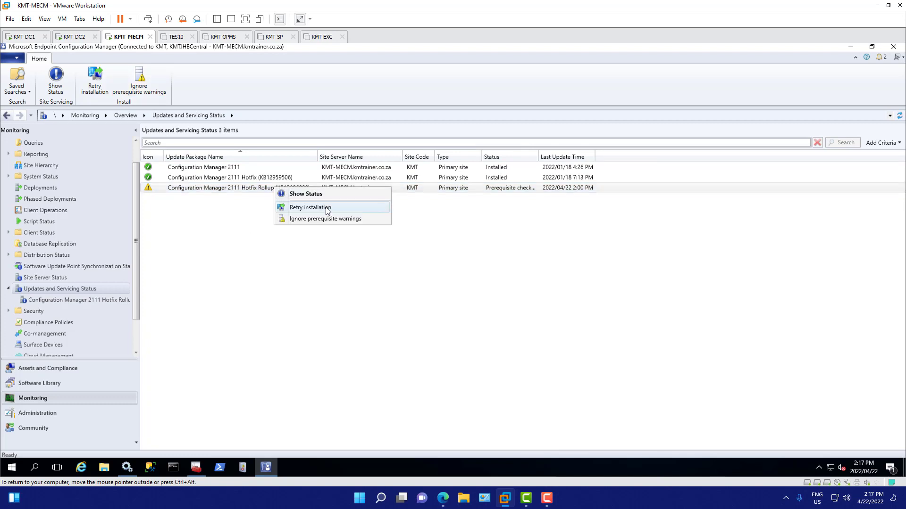
Step: Select the Configuration Manager 2111 Hotfix Rollup (KB12896009) in the Administration updates list and widen the State column to read its full state
left_click(49, 414)
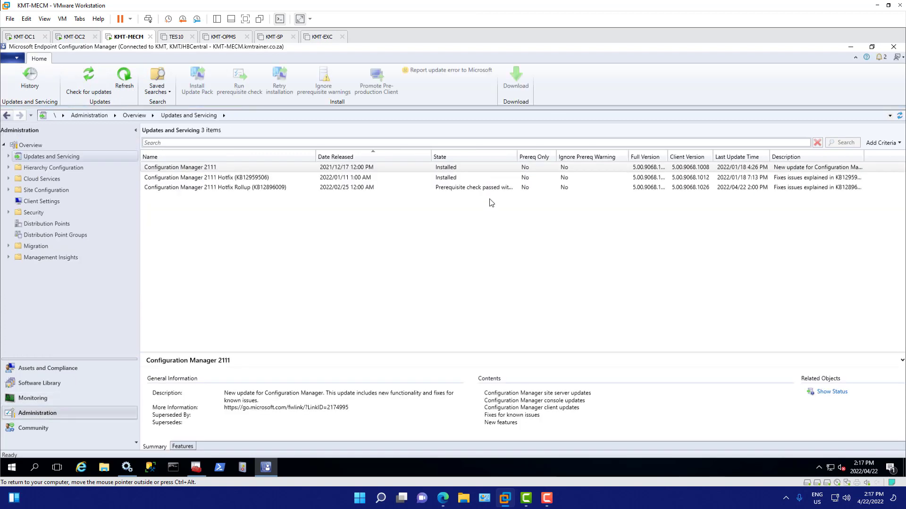
left_click(488, 188)
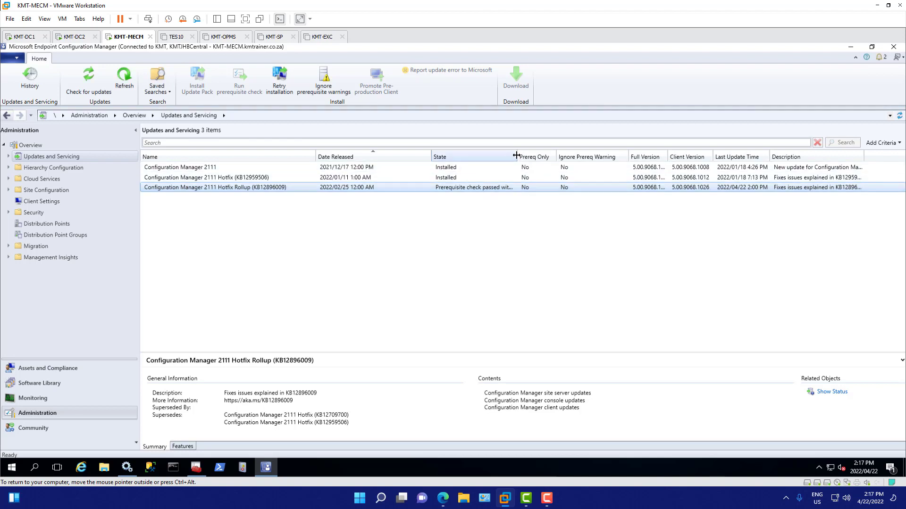
left_click_drag(517, 157, 569, 159)
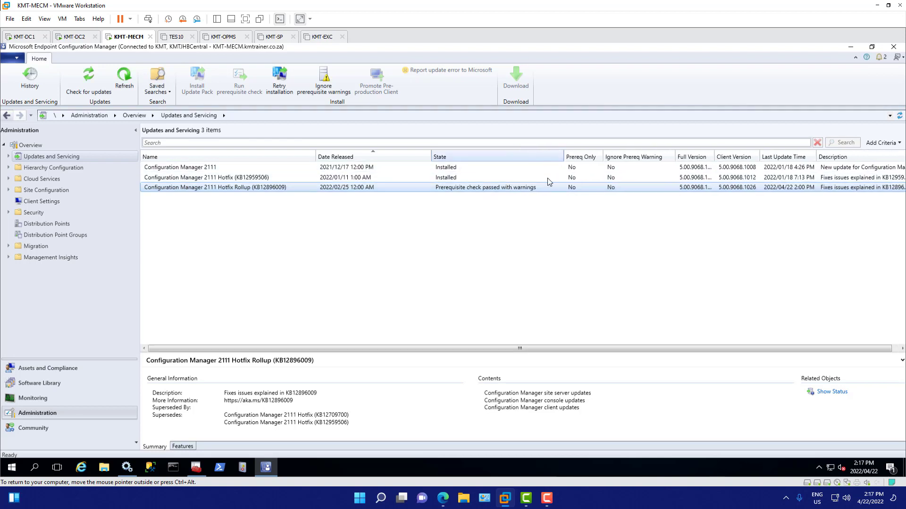
right_click(491, 189)
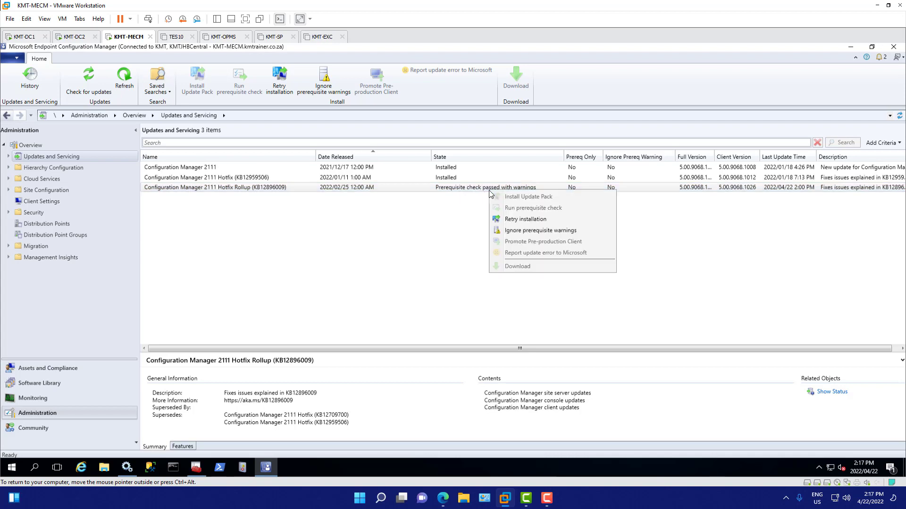
Step: Examine the hotfix rollup's installation status, reading the description of the potential SQL Server performance issue among its prerequisite checks
left_click(833, 392)
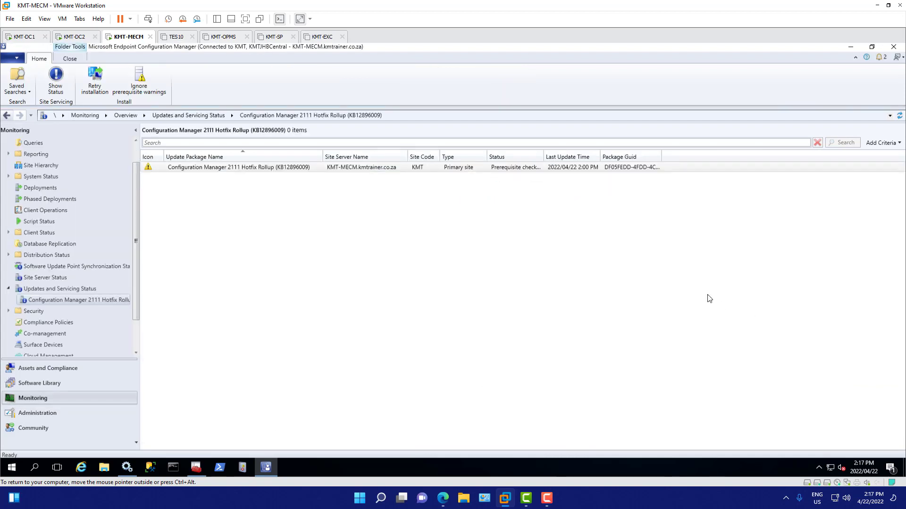
left_click(458, 169)
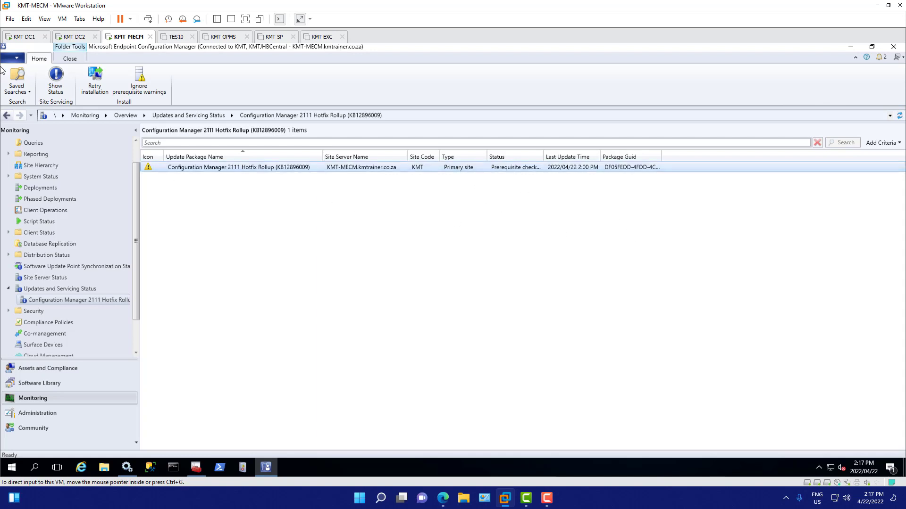
left_click(55, 77)
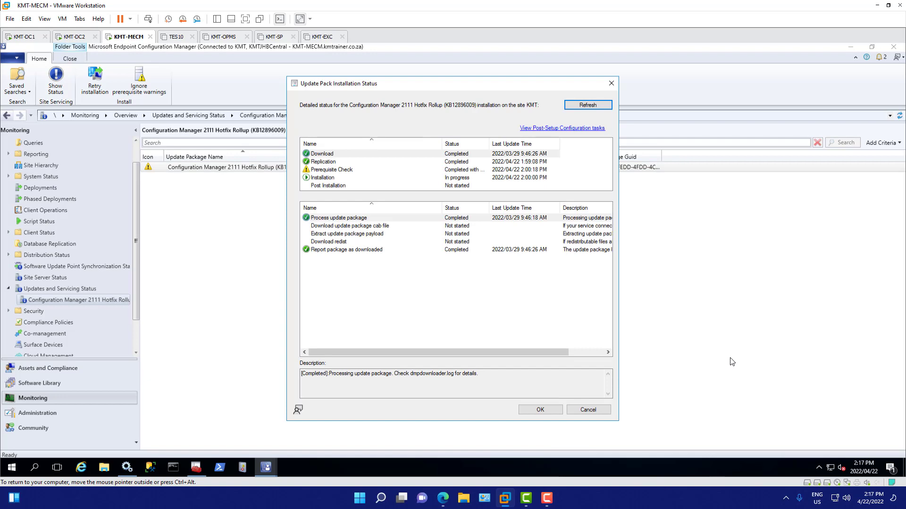
left_click(460, 172)
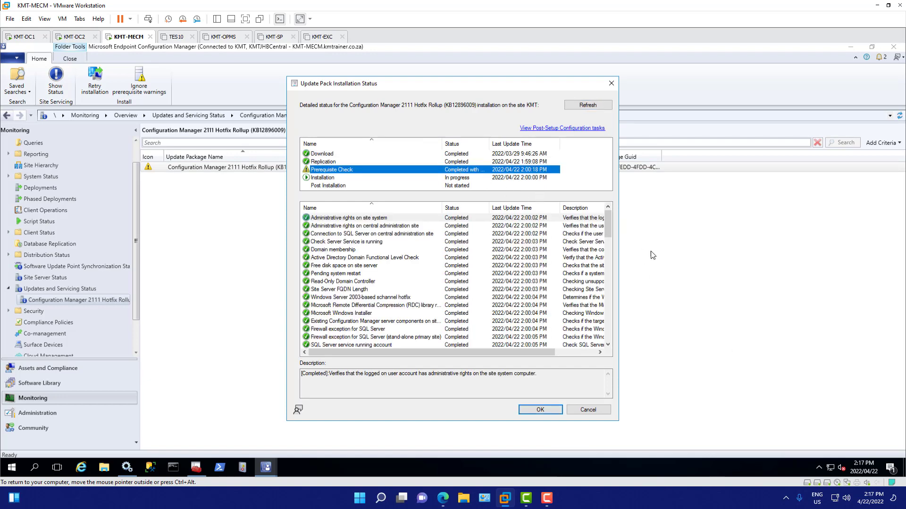
left_click_drag(608, 228, 616, 342)
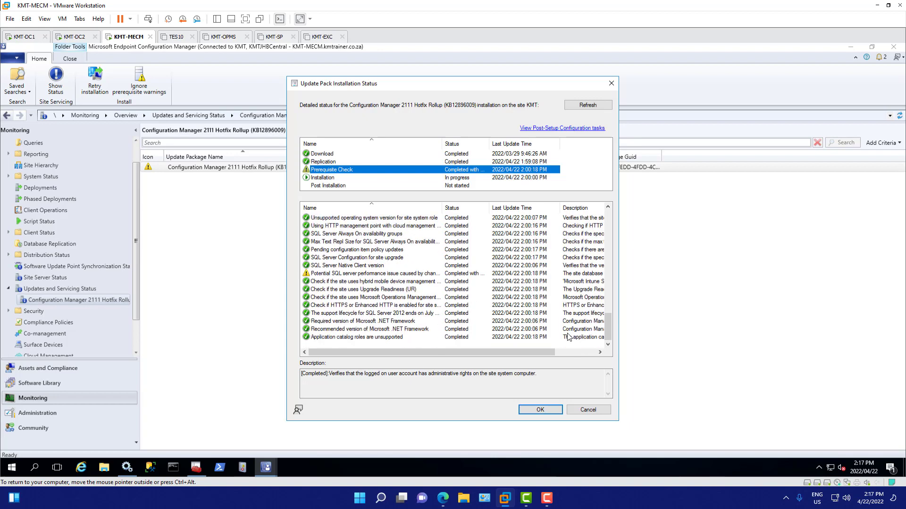
left_click(387, 274)
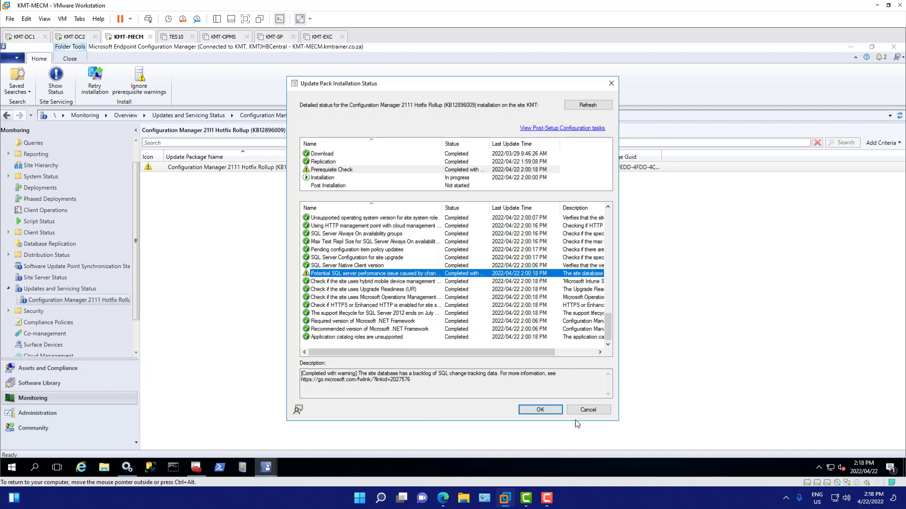
left_click(598, 414)
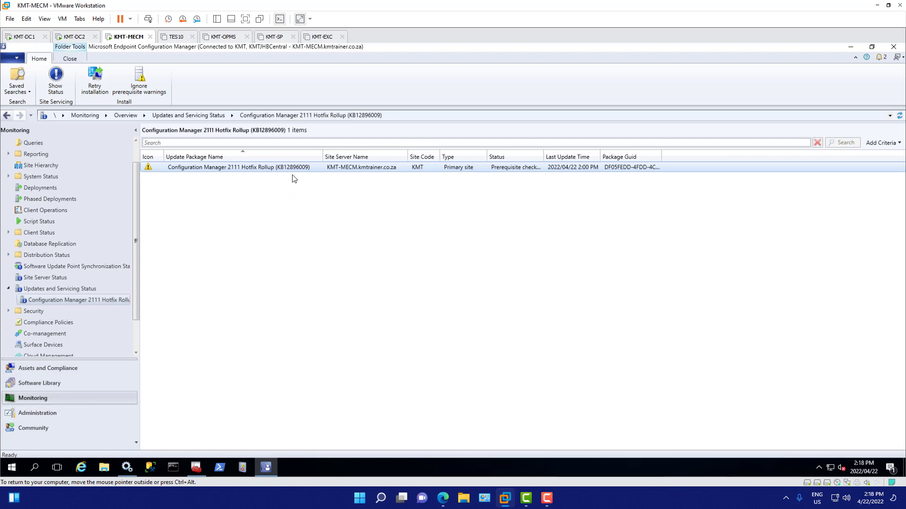
Step: Retry the installation of the Configuration Manager 2111 Hotfix Rollup (KB12896009) from its monitoring status entry
left_click(45, 415)
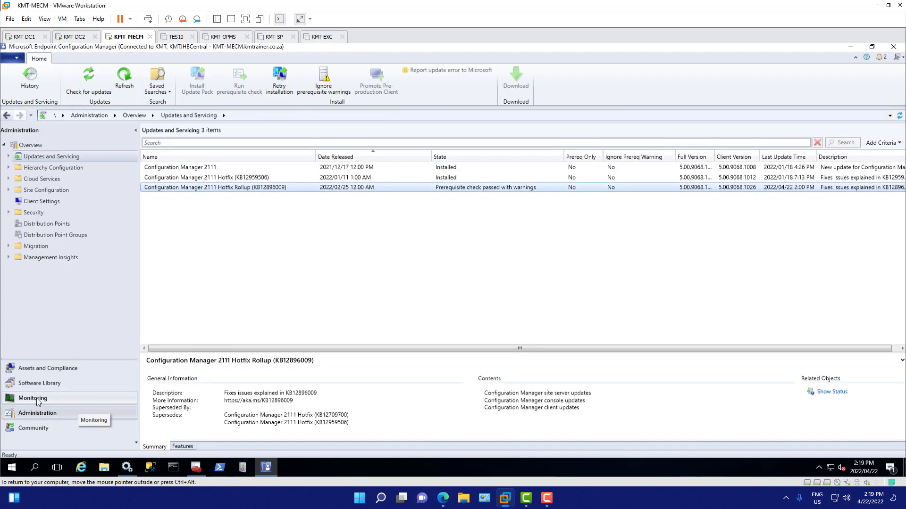
left_click(35, 398)
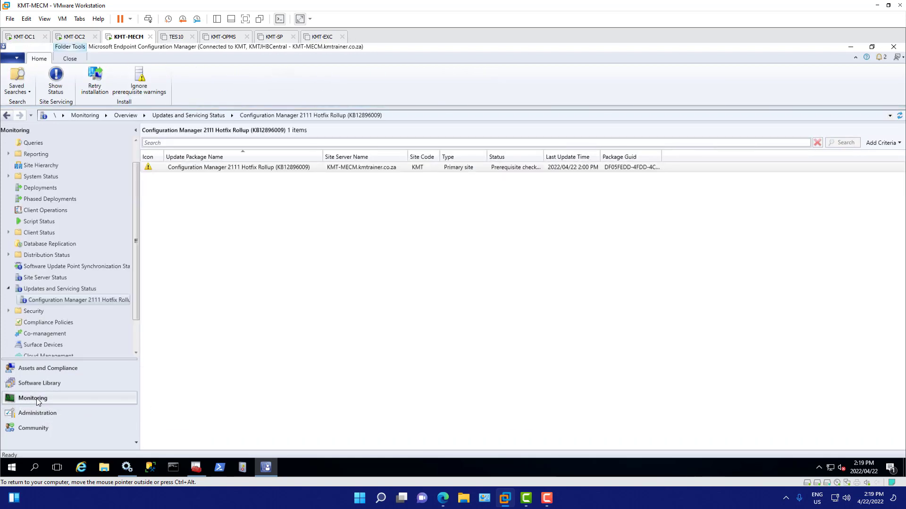
left_click(358, 170)
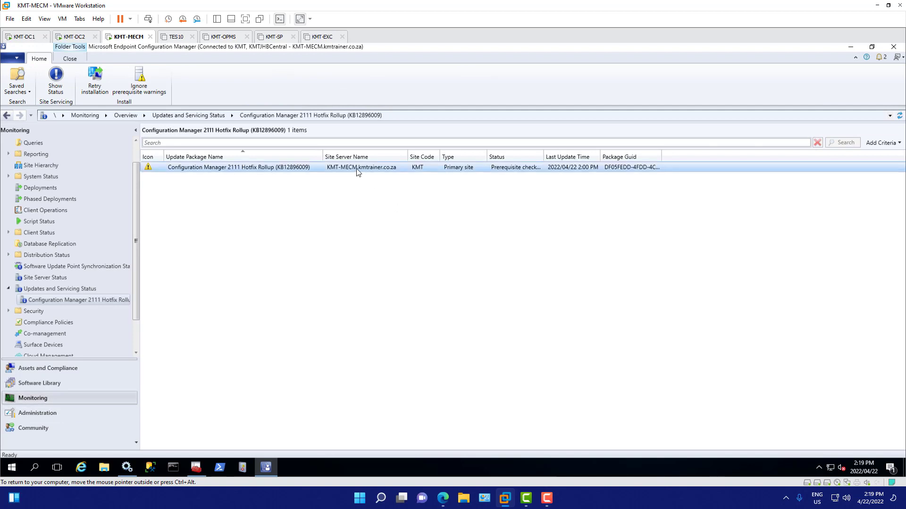
right_click(357, 169)
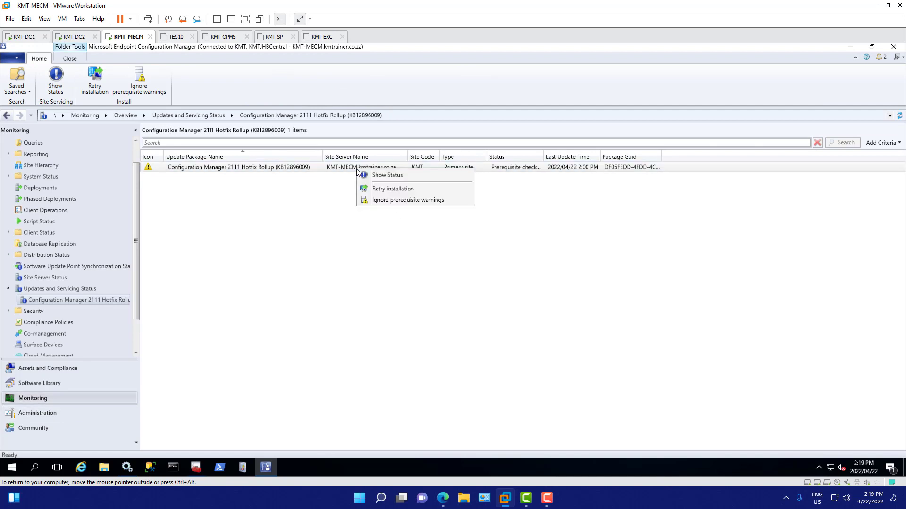
left_click(384, 189)
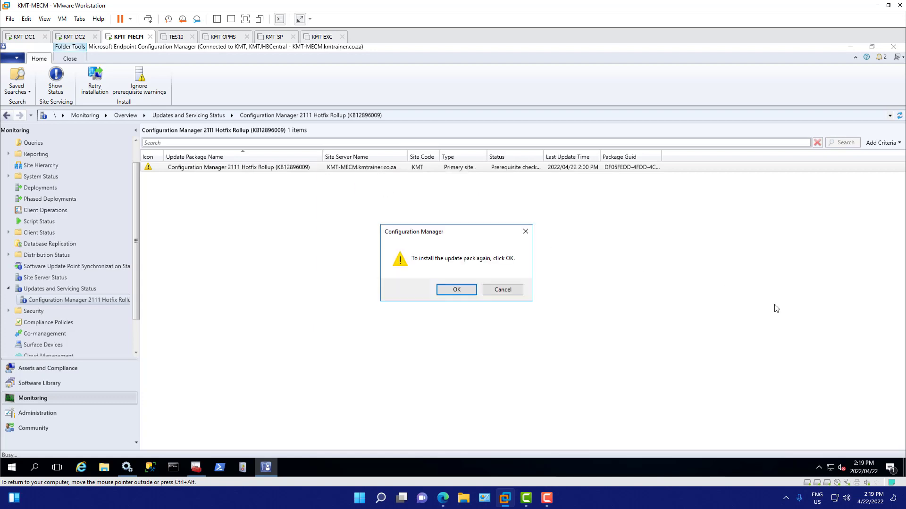
left_click(462, 290)
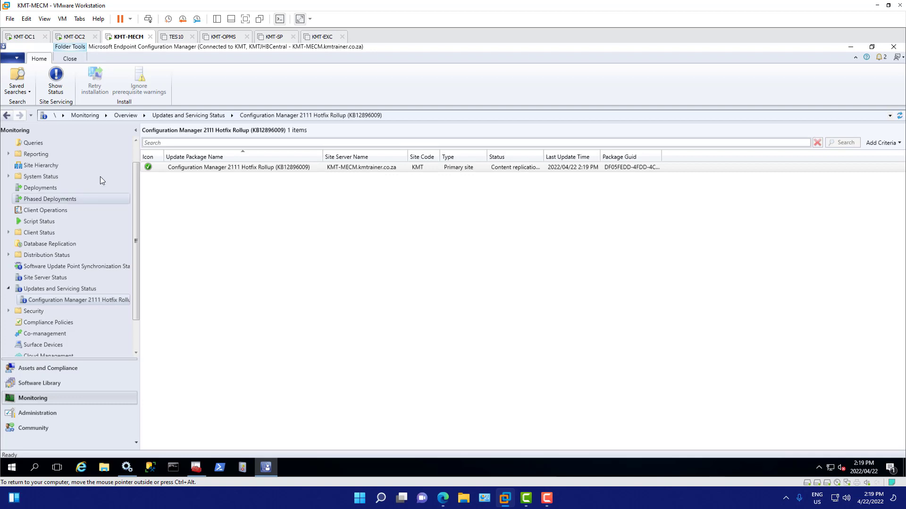
Step: Refresh the hotfix rollup's detailed installation status and look through its prerequisite check results while the installation proceeds
left_click(56, 88)
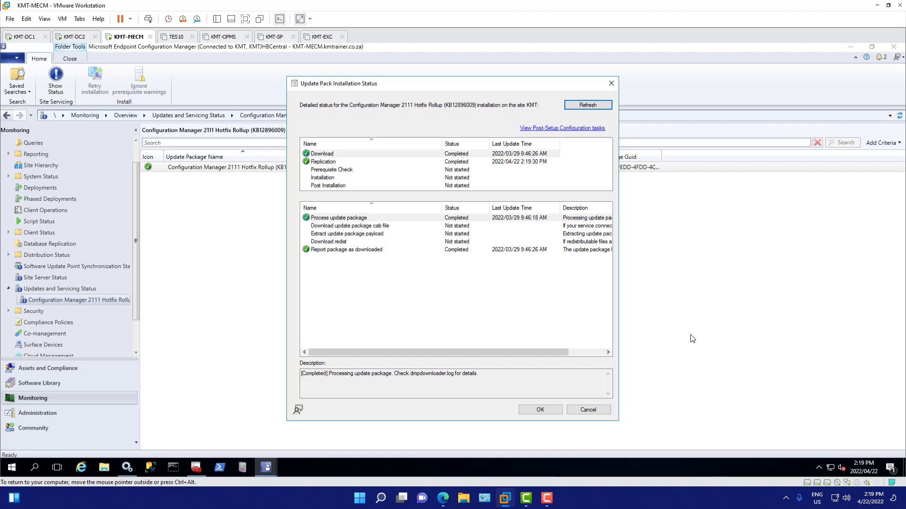
left_click_drag(563, 85, 616, 108)
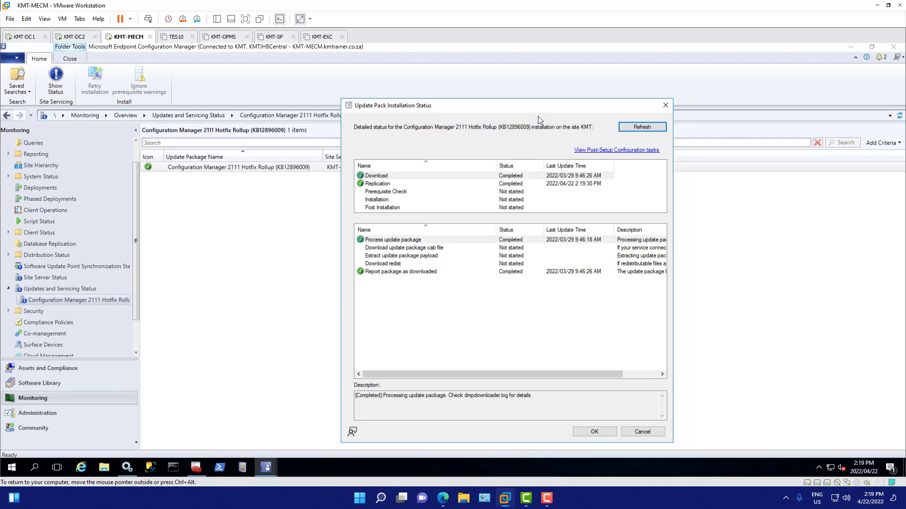
left_click(629, 128)
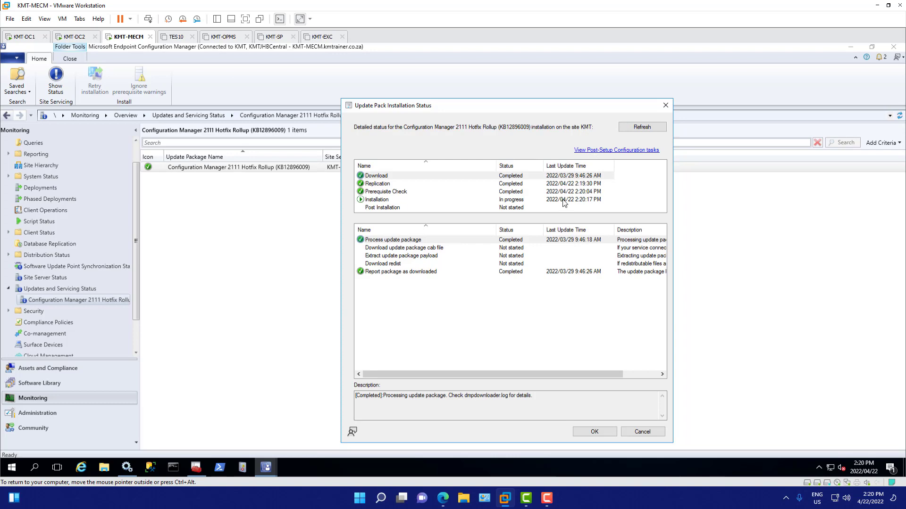
left_click(512, 193)
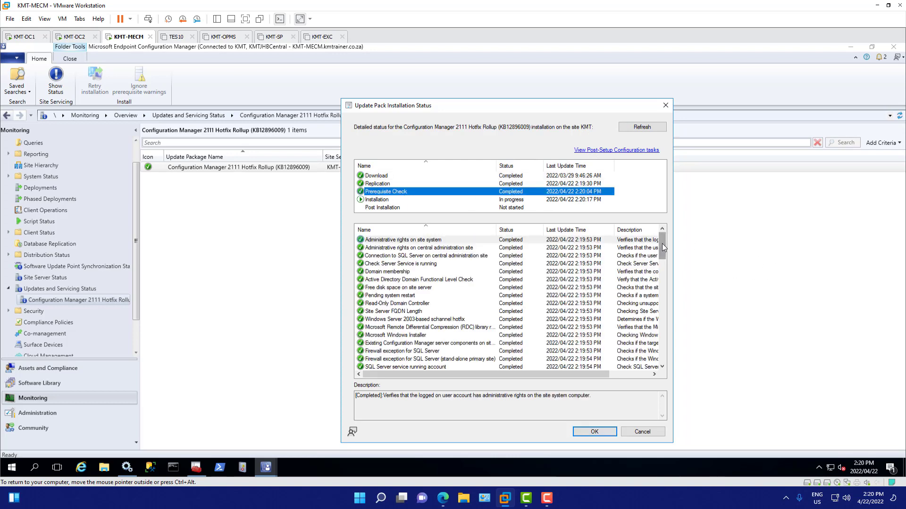
left_click_drag(662, 246, 689, 362)
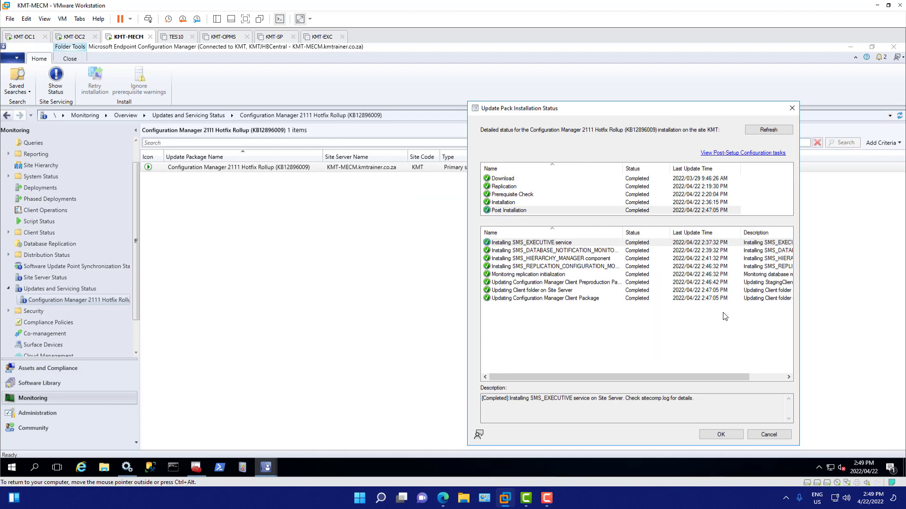
left_click(731, 438)
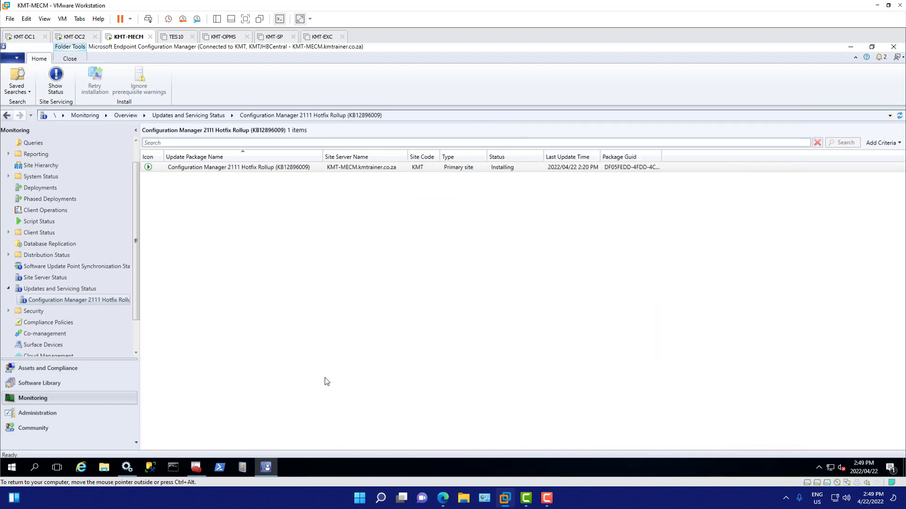
Step: Check the hotfix rollup's state in the Administration updates list and install the new console version offered there
left_click(51, 415)
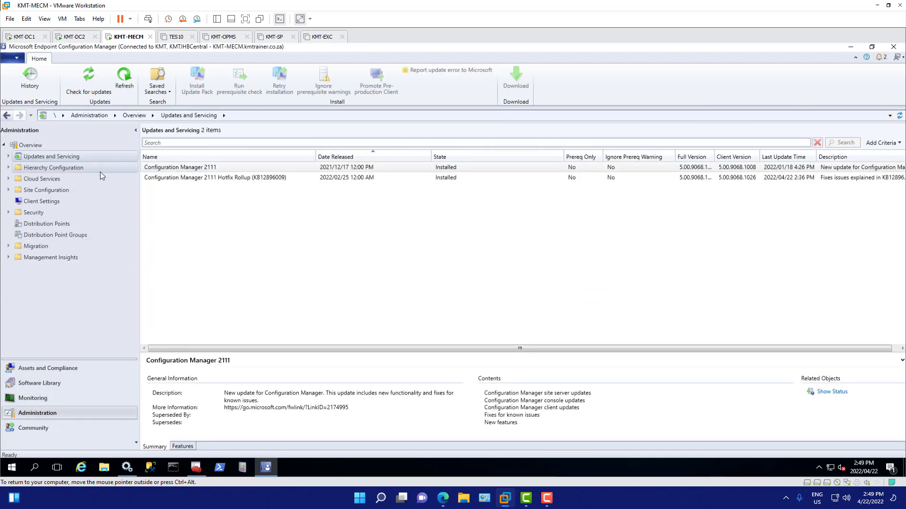
left_click(239, 179)
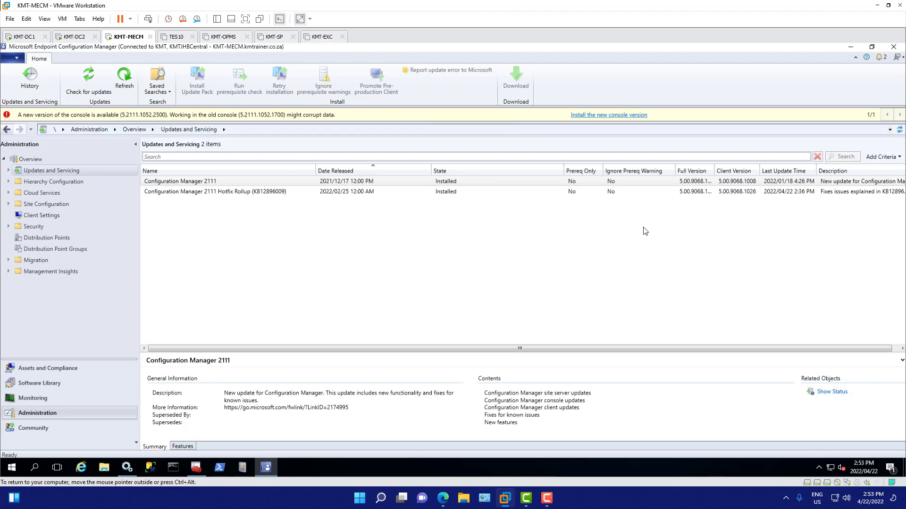
left_click(621, 116)
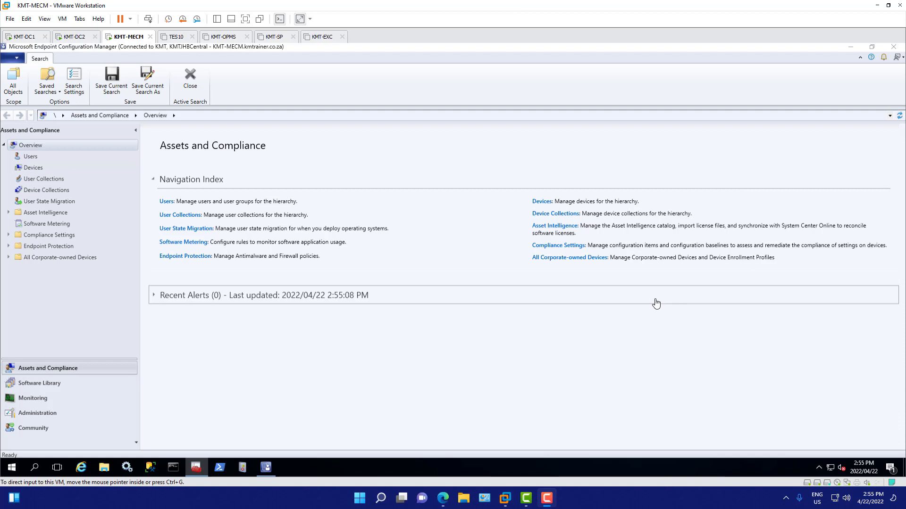
Step: Check the hotfix rollup under Updates and Servicing in the reopened console and minimise the virtual machine window
left_click(39, 400)
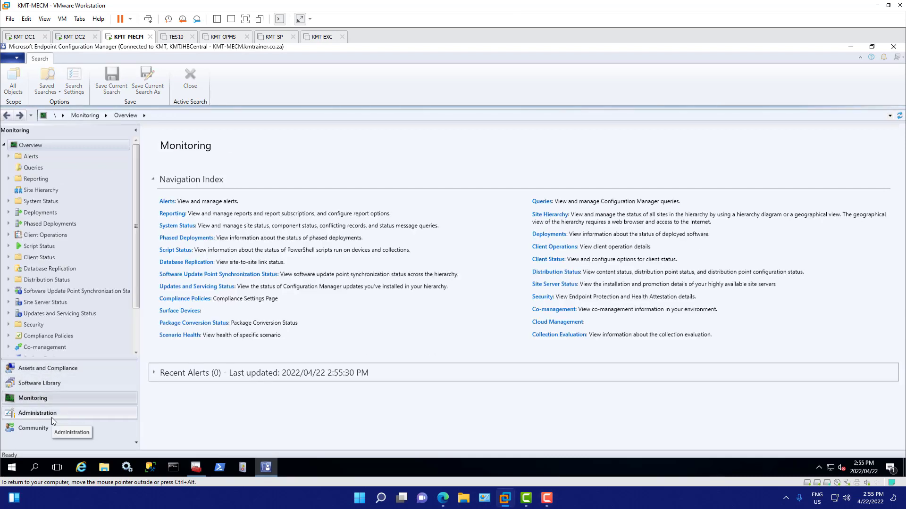
left_click(52, 417)
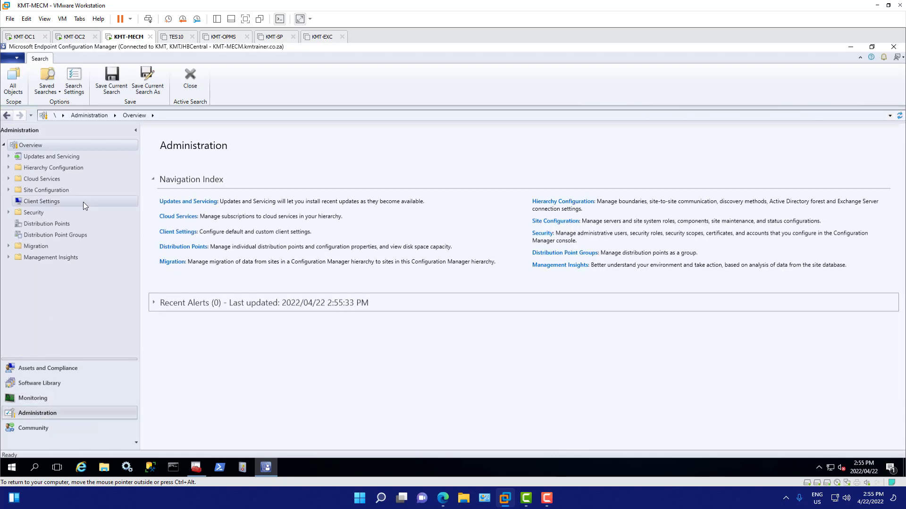
left_click(52, 156)
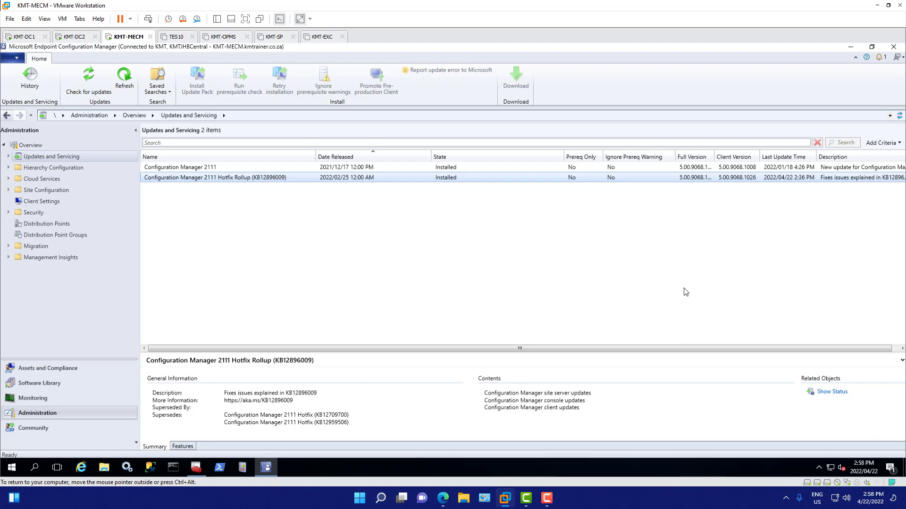
left_click(874, 5)
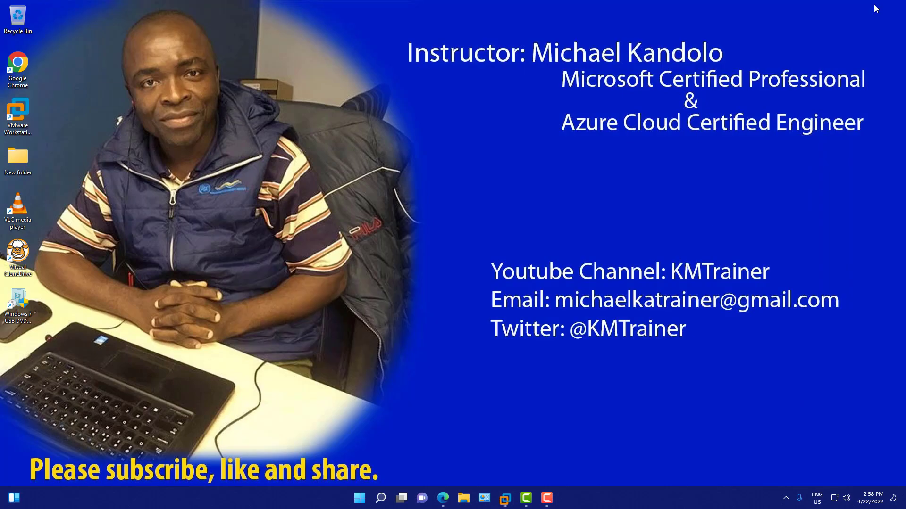